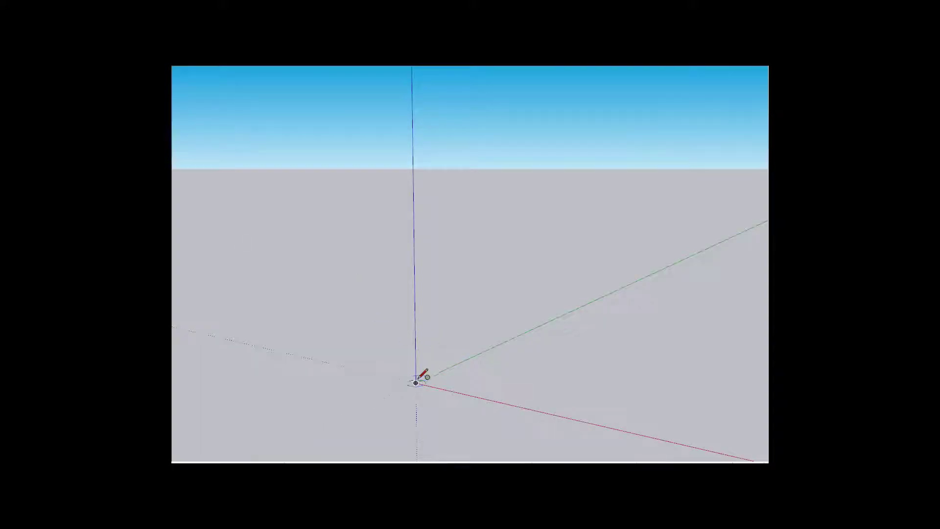
Step: Draw a flat circle centred on the origin
{"action": "left_click", "coordinate": [416, 382]}
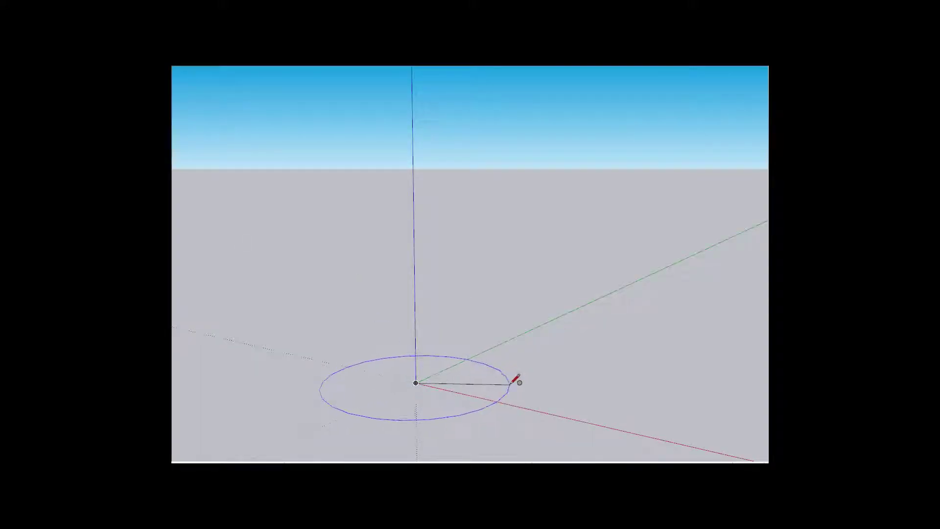
{"action": "left_click", "coordinate": [512, 384]}
{"action": "mouse_move", "coordinate": [521, 380]}
{"action": "middle_mouse_down"}
{"action": "mouse_move", "coordinate": [621, 351]}
{"action": "mouse_move", "coordinate": [462, 363]}
{"action": "middle_mouse_up"}
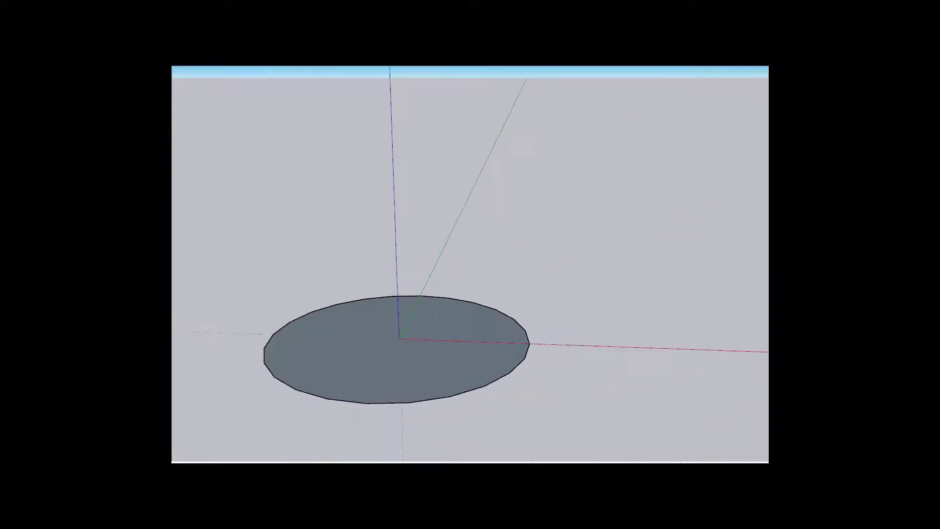
Step: Delete the circle and redraw it at the origin with its radius on the red axis
{"action": "left_click", "coordinate": [371, 298]}
{"action": "key", "text": "Delete"}
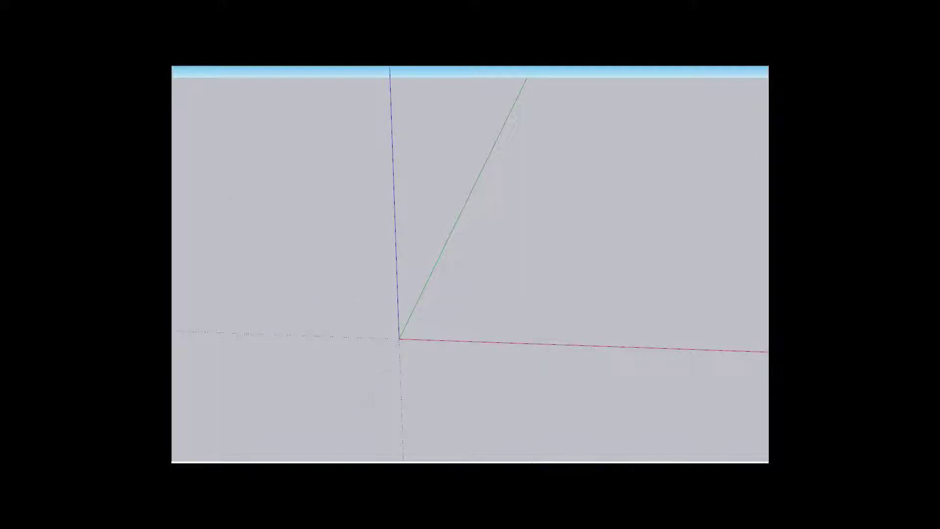
{"action": "left_click", "coordinate": [399, 338]}
{"action": "left_click", "coordinate": [552, 343]}
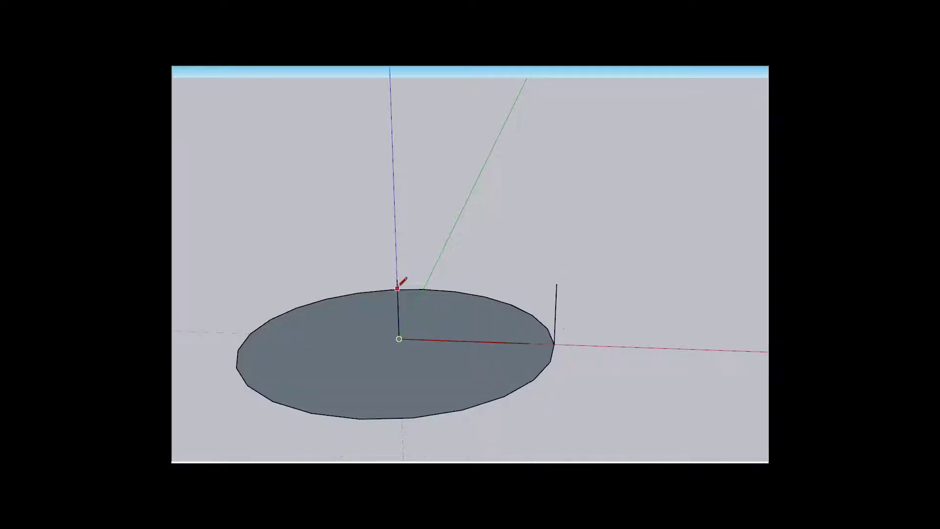
Step: Close the upright rectangle face standing on the disc
{"action": "left_click", "coordinate": [556, 283]}
{"action": "left_click", "coordinate": [397, 280]}
{"action": "mouse_move", "coordinate": [397, 280]}
{"action": "middle_mouse_down"}
{"action": "mouse_move", "coordinate": [451, 288]}
{"action": "mouse_move", "coordinate": [466, 307]}
{"action": "mouse_move", "coordinate": [336, 361]}
{"action": "mouse_move", "coordinate": [487, 342]}
{"action": "mouse_move", "coordinate": [579, 368]}
{"action": "middle_mouse_up"}
{"action": "scroll", "coordinate": [518, 298], "scroll_direction": "up", "scroll_amount": 2}
{"action": "scroll", "coordinate": [512, 304], "scroll_direction": "up", "scroll_amount": 2}
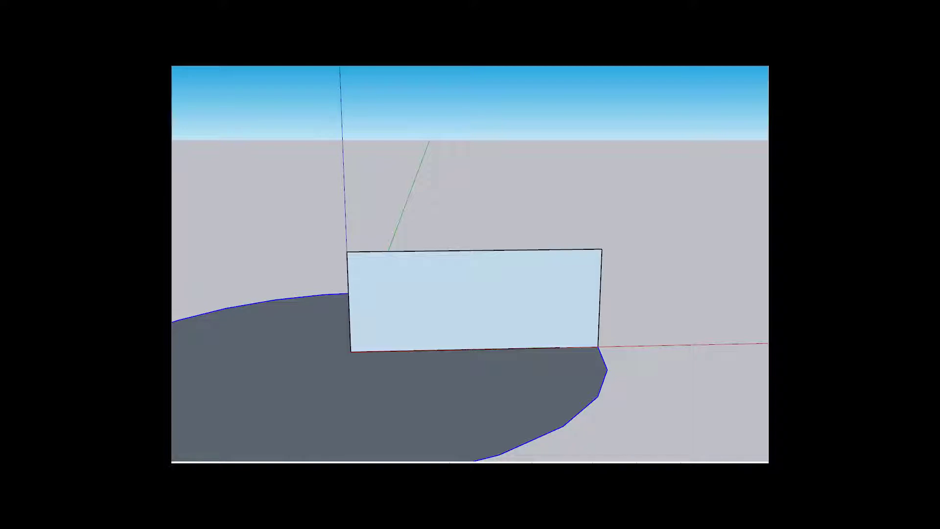
{"action": "middle_click_drag", "start_coordinate": [504, 299], "coordinate": [506, 264]}
{"action": "scroll", "coordinate": [506, 264], "scroll_direction": "up", "scroll_amount": 2}
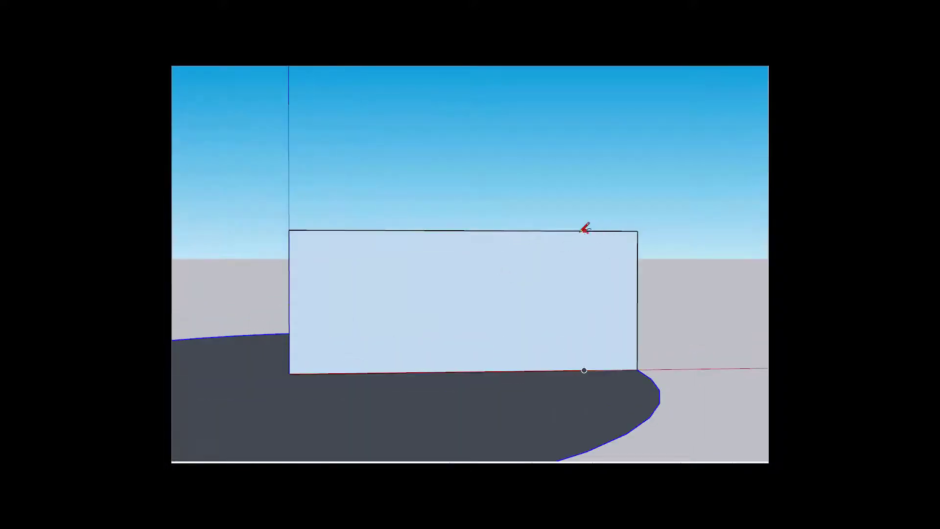
Step: Round the profile's top-right corner with an arc
{"action": "left_click", "coordinate": [637, 276]}
{"action": "mouse_move", "coordinate": [637, 276]}
{"action": "middle_mouse_down"}
{"action": "mouse_move", "coordinate": [522, 239]}
{"action": "mouse_move", "coordinate": [527, 304]}
{"action": "middle_mouse_up"}
{"action": "scroll", "coordinate": [641, 353], "scroll_direction": "up", "scroll_amount": 2}
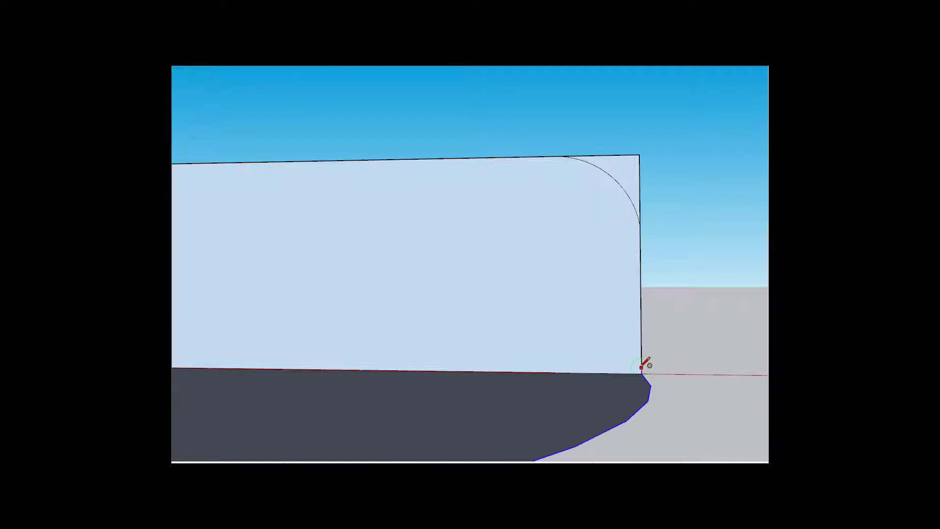
{"action": "scroll", "coordinate": [642, 367], "scroll_direction": "up", "scroll_amount": 2}
{"action": "middle_click_drag", "start_coordinate": [594, 322], "coordinate": [173, 182]}
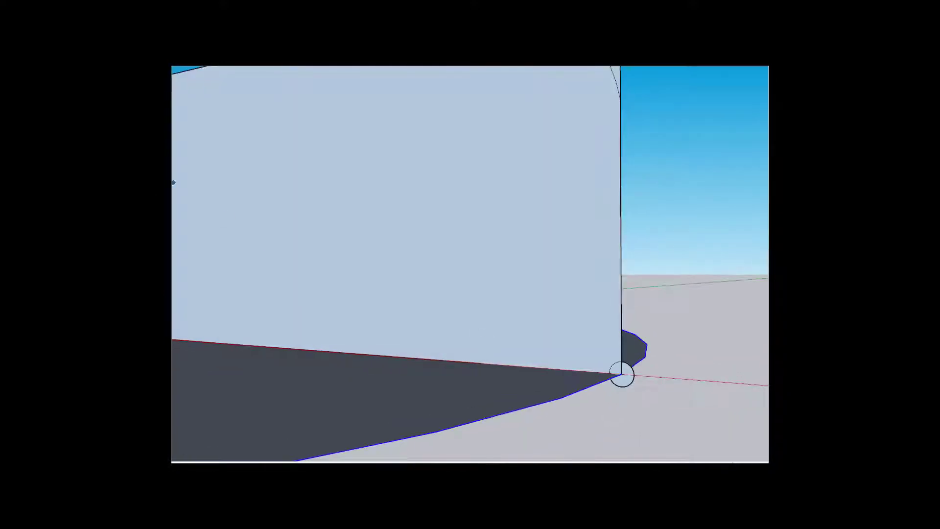
{"action": "scroll", "coordinate": [622, 374], "scroll_direction": "up", "scroll_amount": 1}
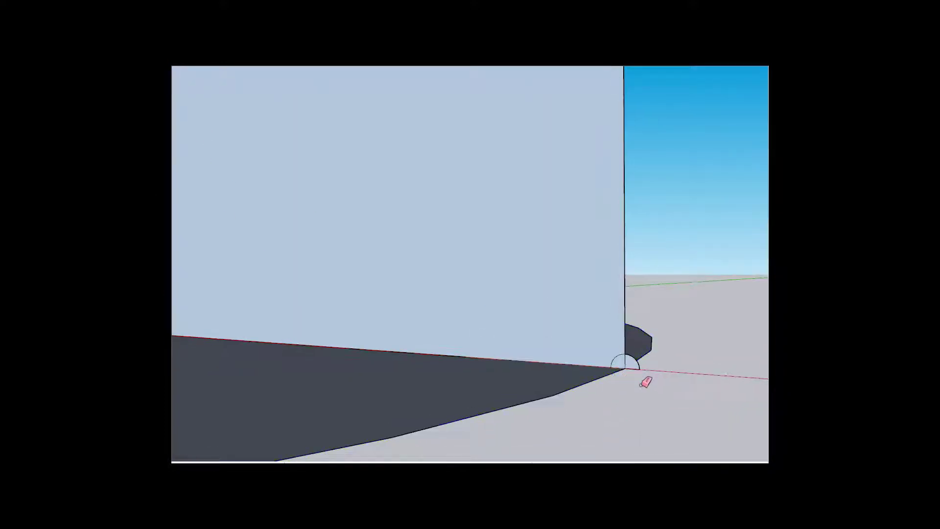
{"action": "middle_click_drag", "start_coordinate": [642, 386], "coordinate": [636, 368]}
{"action": "scroll", "coordinate": [632, 356], "scroll_direction": "down", "scroll_amount": 2}
{"action": "scroll", "coordinate": [544, 330], "scroll_direction": "down", "scroll_amount": 2}
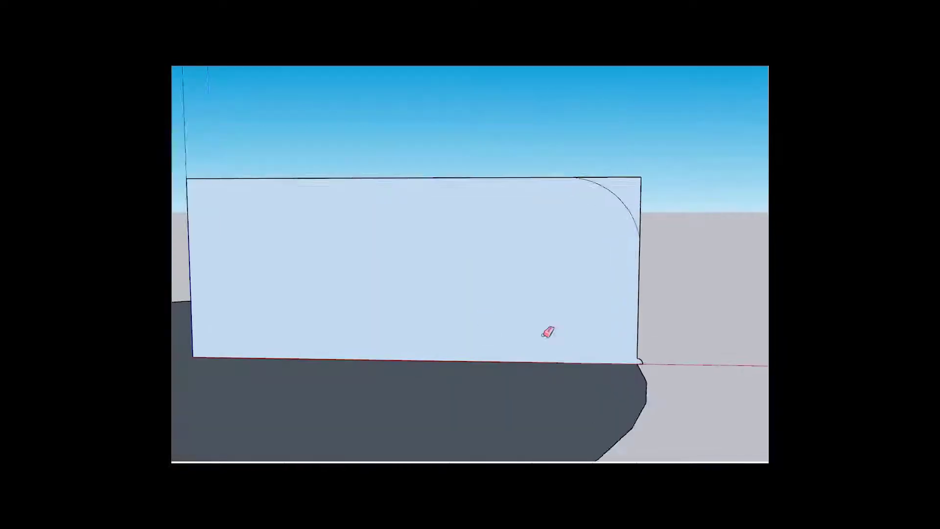
{"action": "scroll", "coordinate": [548, 330], "scroll_direction": "up", "scroll_amount": 4}
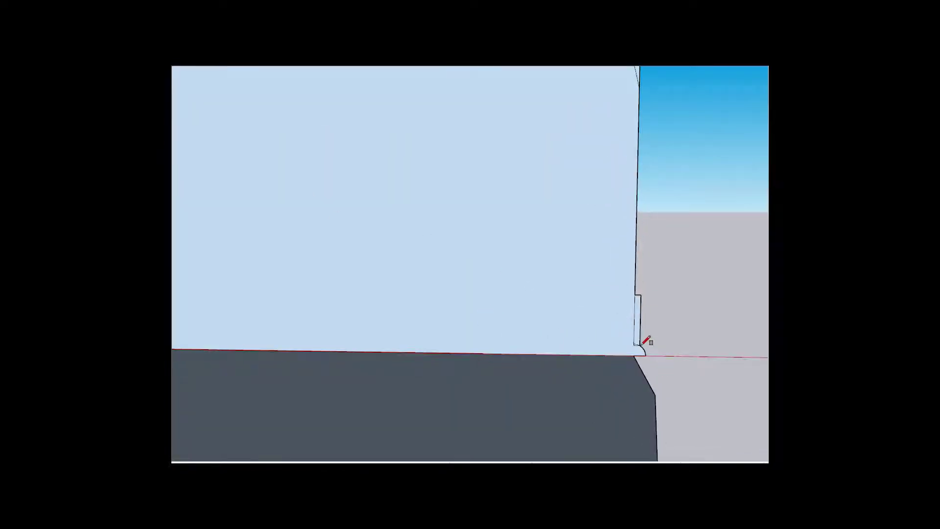
{"action": "scroll", "coordinate": [643, 344], "scroll_direction": "up", "scroll_amount": 1}
{"action": "scroll", "coordinate": [632, 347], "scroll_direction": "down", "scroll_amount": 2}
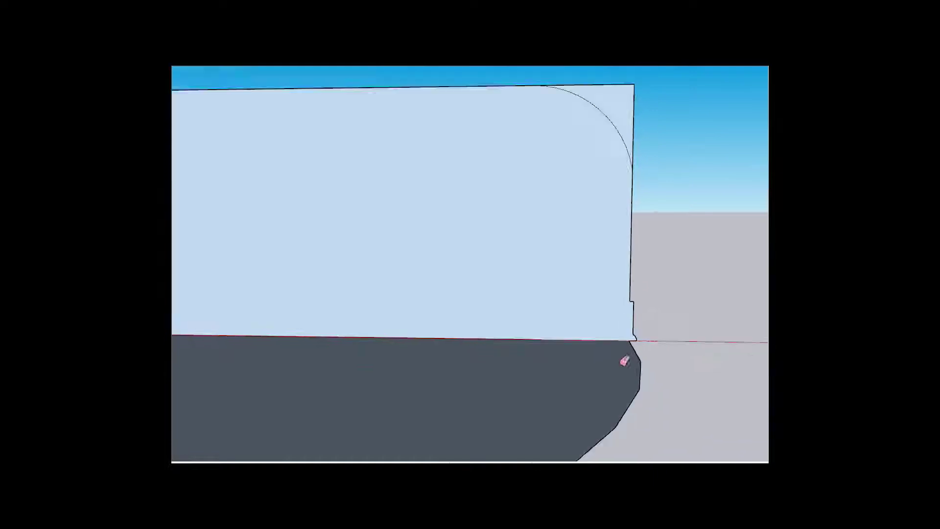
{"action": "scroll", "coordinate": [539, 343], "scroll_direction": "down", "scroll_amount": 3}
{"action": "middle_click_drag", "start_coordinate": [490, 331], "coordinate": [460, 326]}
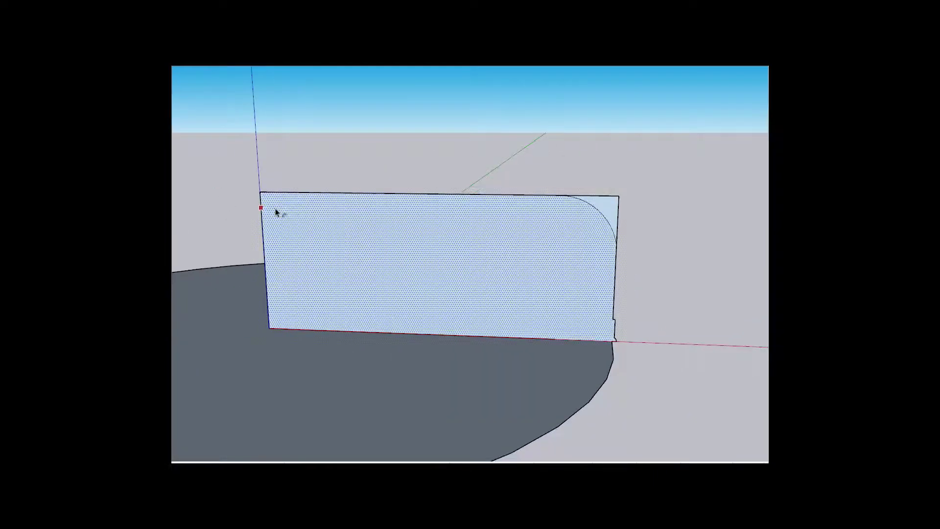
{"action": "scroll", "coordinate": [526, 202], "scroll_direction": "up", "scroll_amount": 1}
{"action": "scroll", "coordinate": [526, 202], "scroll_direction": "up", "scroll_amount": 1}
Step: Draw the step line along the profile face's top edge
{"action": "left_click", "coordinate": [525, 195]}
{"action": "scroll", "coordinate": [525, 215], "scroll_direction": "up", "scroll_amount": 2}
{"action": "scroll", "coordinate": [524, 224], "scroll_direction": "down", "scroll_amount": 1}
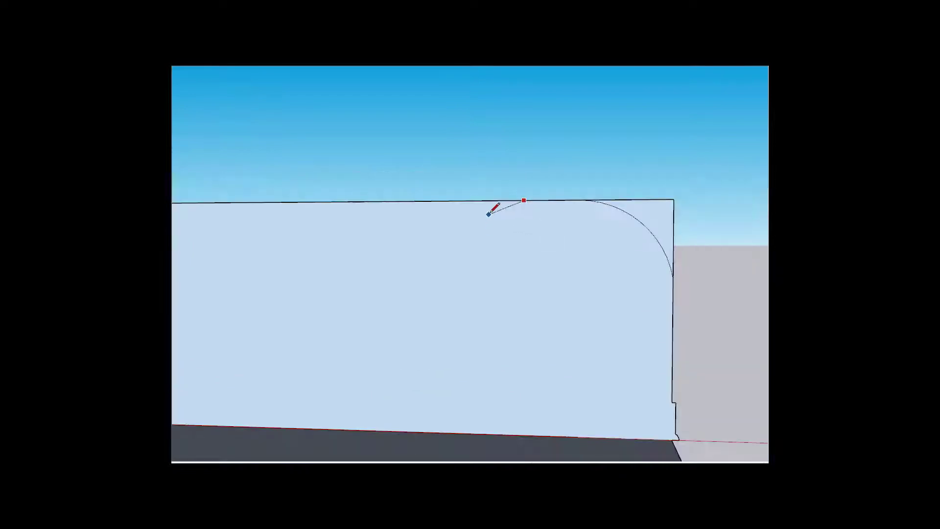
{"action": "mouse_move", "coordinate": [338, 229]}
{"action": "middle_mouse_down"}
{"action": "mouse_move", "coordinate": [348, 241]}
{"action": "mouse_move", "coordinate": [311, 276]}
{"action": "mouse_move", "coordinate": [311, 199]}
{"action": "mouse_move", "coordinate": [508, 227]}
{"action": "mouse_move", "coordinate": [538, 269]}
{"action": "mouse_move", "coordinate": [237, 245]}
{"action": "middle_mouse_up"}
Step: Offset the profile face's outline inward to form a thin border
{"action": "key", "text": "f"}
{"action": "left_click", "coordinate": [324, 206]}
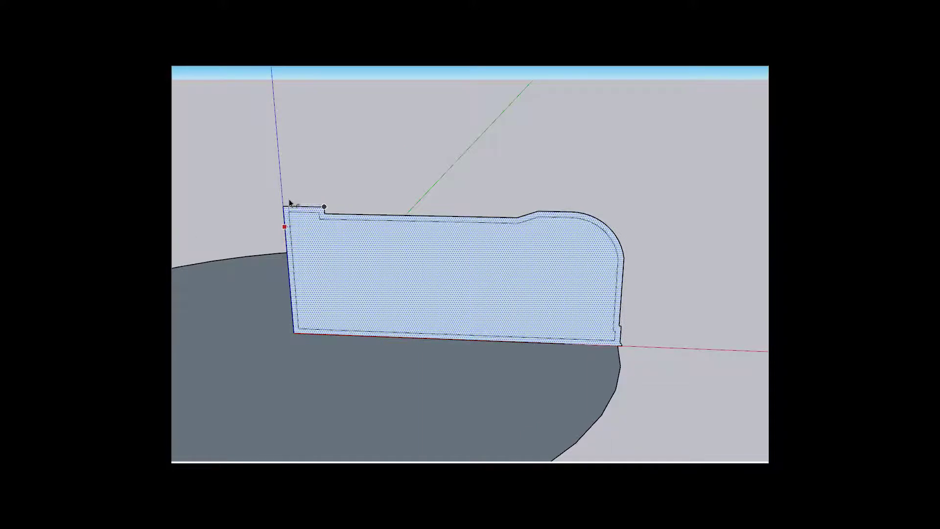
{"action": "left_click", "coordinate": [306, 233]}
{"action": "scroll", "coordinate": [307, 230], "scroll_direction": "up", "scroll_amount": 3}
{"action": "scroll", "coordinate": [303, 196], "scroll_direction": "up", "scroll_amount": 2}
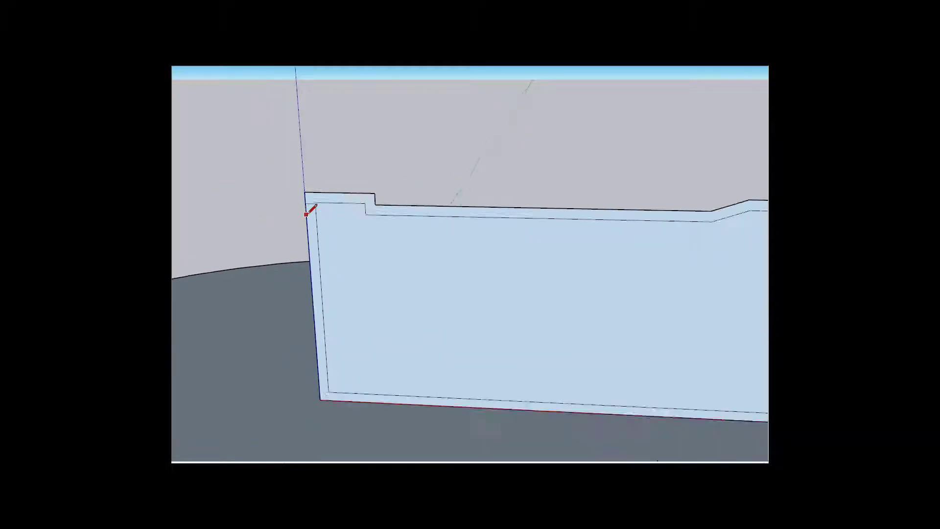
{"action": "scroll", "coordinate": [307, 214], "scroll_direction": "down", "scroll_amount": 2}
{"action": "scroll", "coordinate": [644, 331], "scroll_direction": "up", "scroll_amount": 2}
{"action": "scroll", "coordinate": [625, 329], "scroll_direction": "down", "scroll_amount": 2}
{"action": "scroll", "coordinate": [625, 330], "scroll_direction": "down", "scroll_amount": 2}
Step: Erase the inner bottom offset edge and delete the inner face, leaving the strip
{"action": "key", "text": "e"}
{"action": "left_click", "coordinate": [379, 331]}
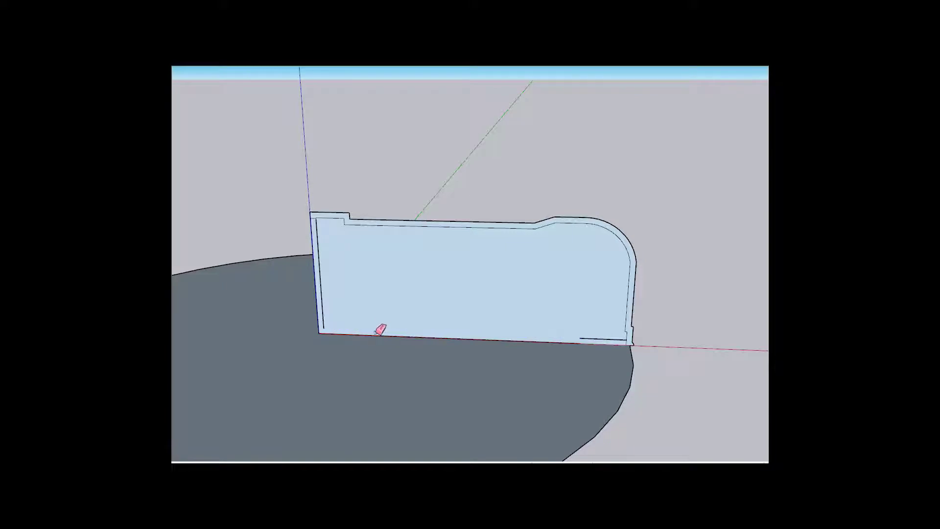
{"action": "scroll", "coordinate": [375, 333], "scroll_direction": "up", "scroll_amount": 2}
{"action": "key", "text": "Delete"}
{"action": "scroll", "coordinate": [311, 190], "scroll_direction": "down", "scroll_amount": 5}
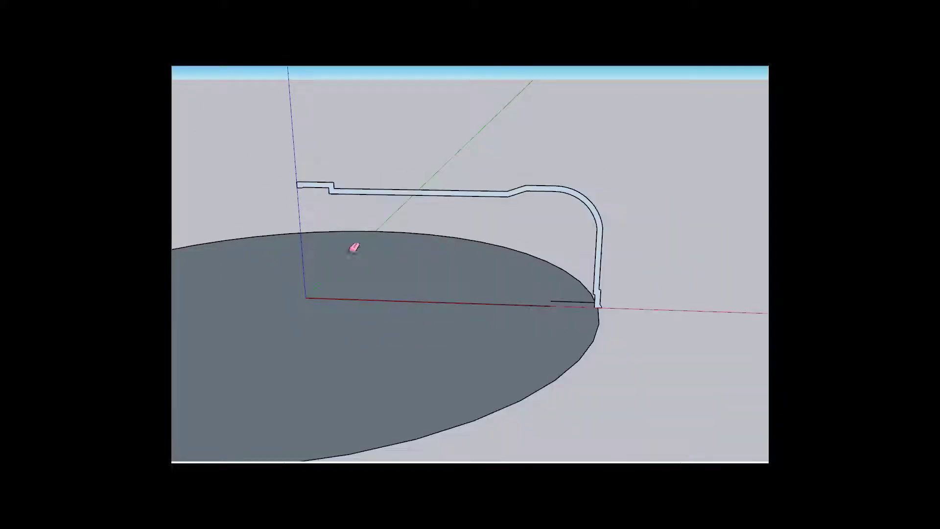
Step: Select the disc's outer rim edge and start Follow Me with the strip profile
{"action": "mouse_move", "coordinate": [355, 246]}
{"action": "middle_mouse_down"}
{"action": "mouse_move", "coordinate": [596, 307]}
{"action": "mouse_move", "coordinate": [283, 306]}
{"action": "mouse_move", "coordinate": [437, 268]}
{"action": "middle_mouse_up"}
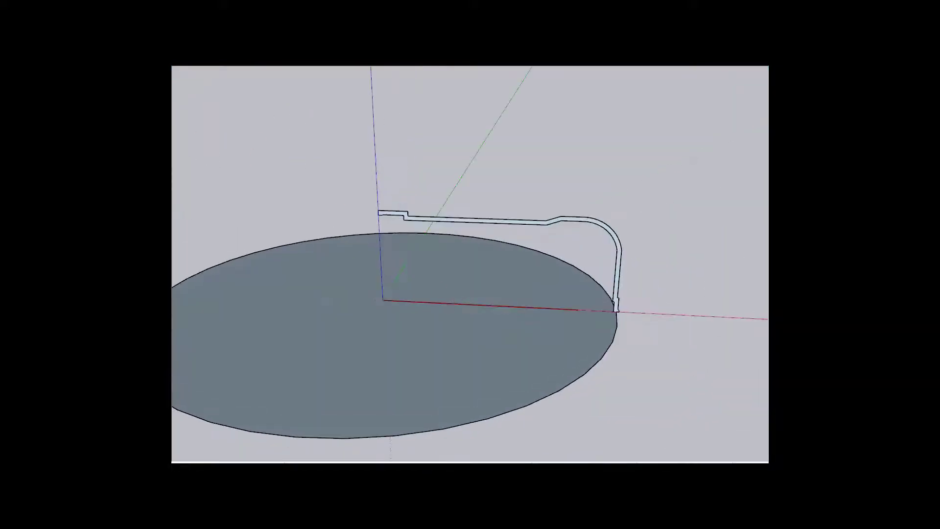
{"action": "double_click", "coordinate": [437, 269]}
{"action": "left_click", "coordinate": [623, 258]}
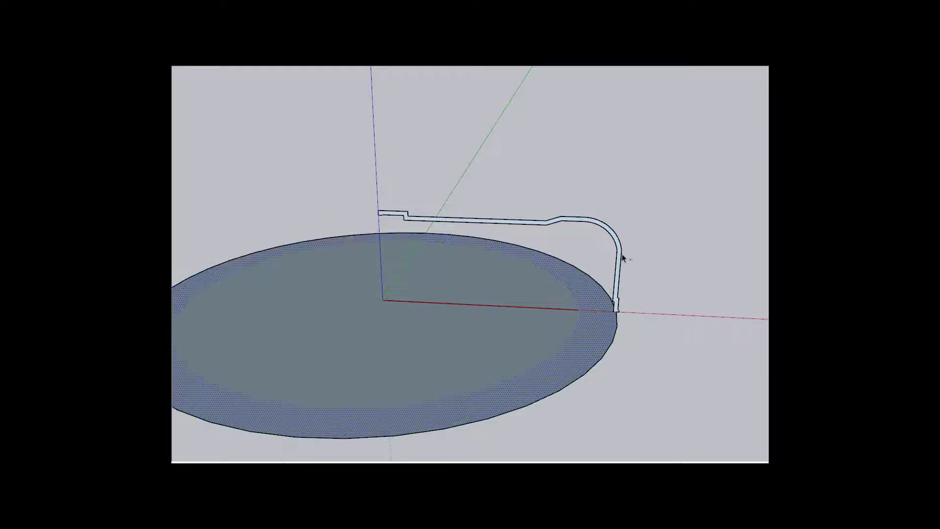
{"action": "left_click", "coordinate": [600, 298]}
{"action": "scroll", "coordinate": [599, 255], "scroll_direction": "up", "scroll_amount": 3}
{"action": "left_click", "coordinate": [599, 217], "text": "ctrl"}
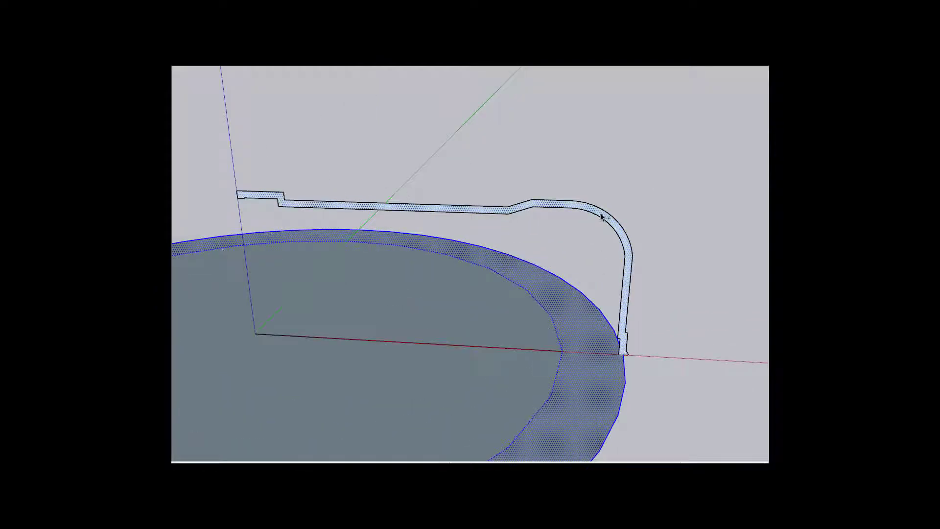
{"action": "left_click", "coordinate": [508, 213]}
{"action": "scroll", "coordinate": [507, 235], "scroll_direction": "down", "scroll_amount": 2}
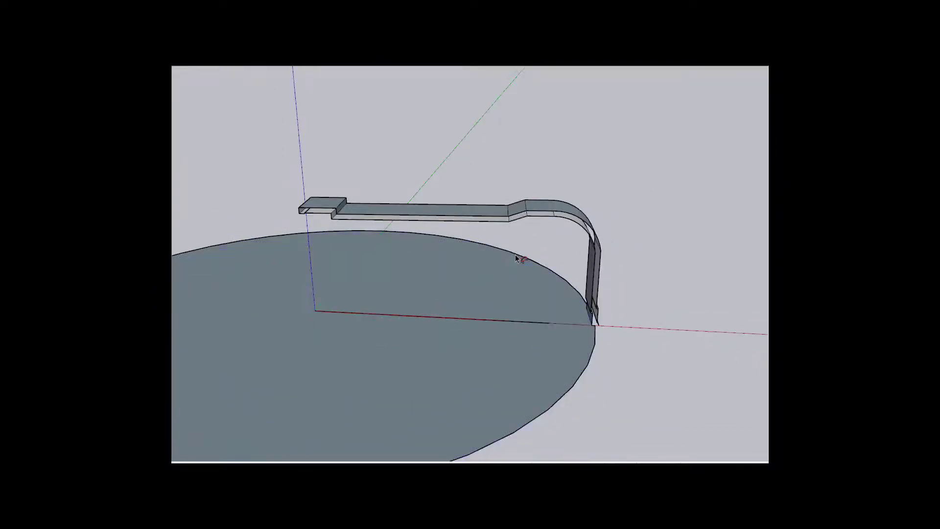
{"action": "scroll", "coordinate": [512, 294], "scroll_direction": "down", "scroll_amount": 3}
{"action": "scroll", "coordinate": [545, 340], "scroll_direction": "up", "scroll_amount": 2}
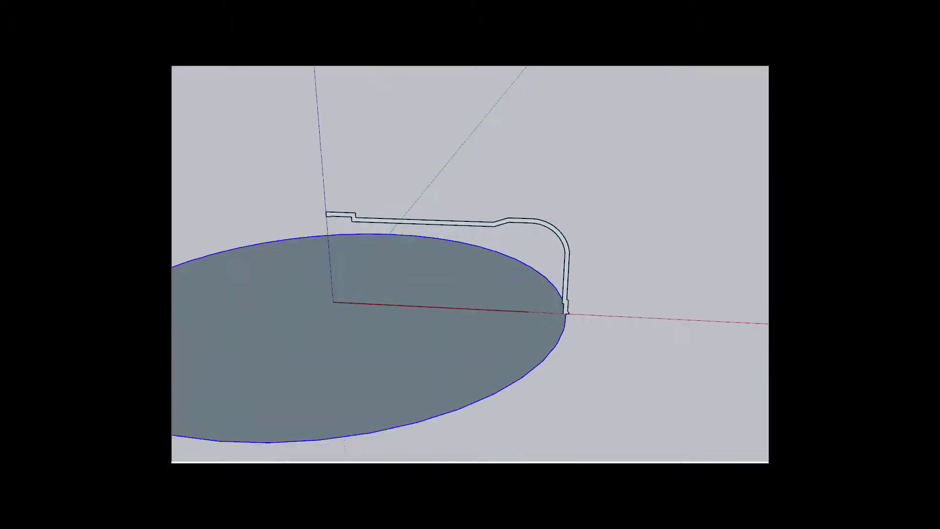
Step: Complete the Follow Me sweep around the rim and inspect the hollow shell's underside
{"action": "left_click", "coordinate": [502, 226]}
{"action": "mouse_move", "coordinate": [422, 305]}
{"action": "middle_mouse_down"}
{"action": "mouse_move", "coordinate": [455, 183]}
{"action": "mouse_move", "coordinate": [617, 313]}
{"action": "mouse_move", "coordinate": [585, 223]}
{"action": "middle_mouse_up"}
{"action": "right_click", "coordinate": [466, 251]}
{"action": "mouse_move", "coordinate": [466, 250]}
{"action": "middle_mouse_down"}
{"action": "mouse_move", "coordinate": [678, 210]}
{"action": "mouse_move", "coordinate": [382, 294]}
{"action": "mouse_move", "coordinate": [212, 262]}
{"action": "middle_mouse_up"}
{"action": "key", "text": "p"}
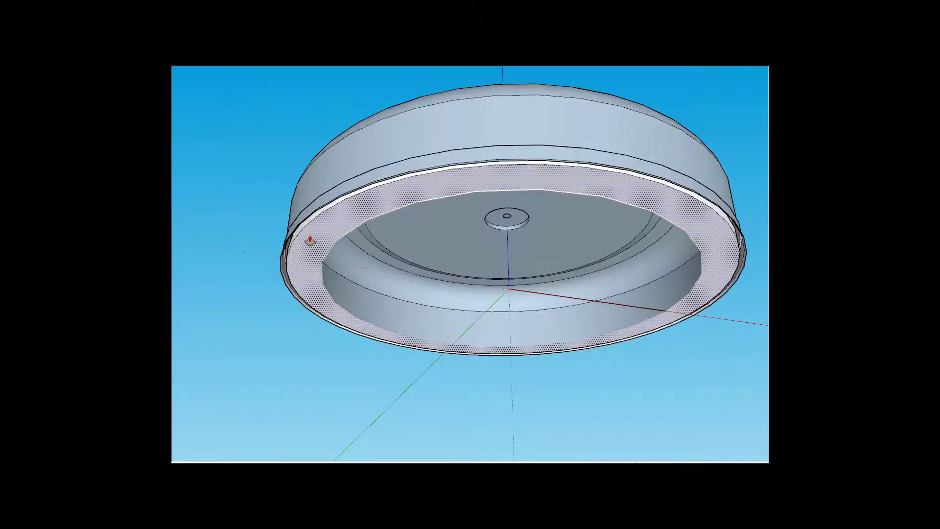
{"action": "mouse_move", "coordinate": [470, 273]}
{"action": "middle_mouse_down"}
{"action": "mouse_move", "coordinate": [495, 254]}
{"action": "mouse_move", "coordinate": [587, 378]}
{"action": "mouse_move", "coordinate": [425, 248]}
{"action": "mouse_move", "coordinate": [389, 269]}
{"action": "mouse_move", "coordinate": [497, 227]}
{"action": "mouse_move", "coordinate": [478, 283]}
{"action": "mouse_move", "coordinate": [436, 237]}
{"action": "middle_mouse_up"}
{"action": "scroll", "coordinate": [435, 237], "scroll_direction": "down", "scroll_amount": 3}
{"action": "key", "text": "space"}
Step: Select the entire shell body and make it a group
{"action": "triple_click", "coordinate": [400, 194]}
{"action": "right_click", "coordinate": [399, 194]}
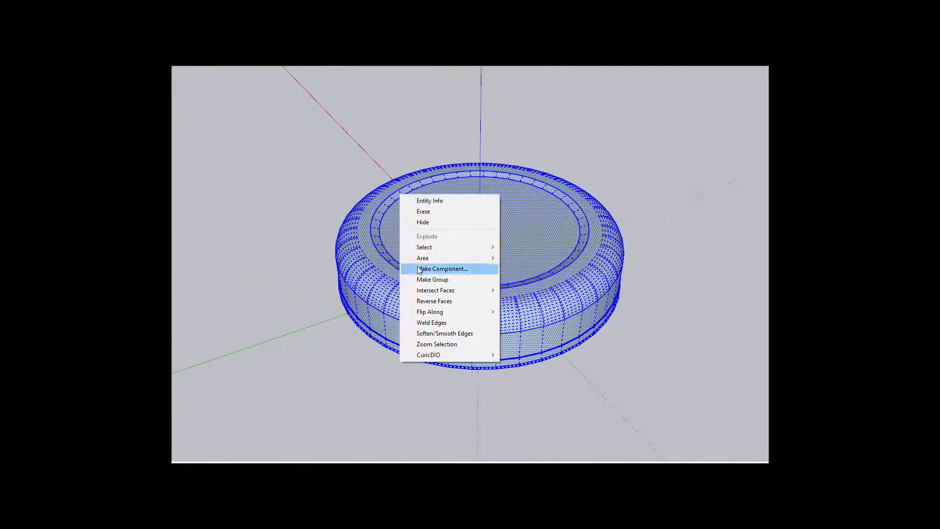
{"action": "left_click", "coordinate": [431, 283]}
{"action": "mouse_move", "coordinate": [431, 283]}
{"action": "middle_mouse_down"}
{"action": "mouse_move", "coordinate": [228, 267]}
{"action": "mouse_move", "coordinate": [483, 273]}
{"action": "middle_mouse_up"}
{"action": "scroll", "coordinate": [483, 272], "scroll_direction": "up", "scroll_amount": 3}
Step: Close a rectangle on the shell's top with the Line tool
{"action": "key", "text": "l"}
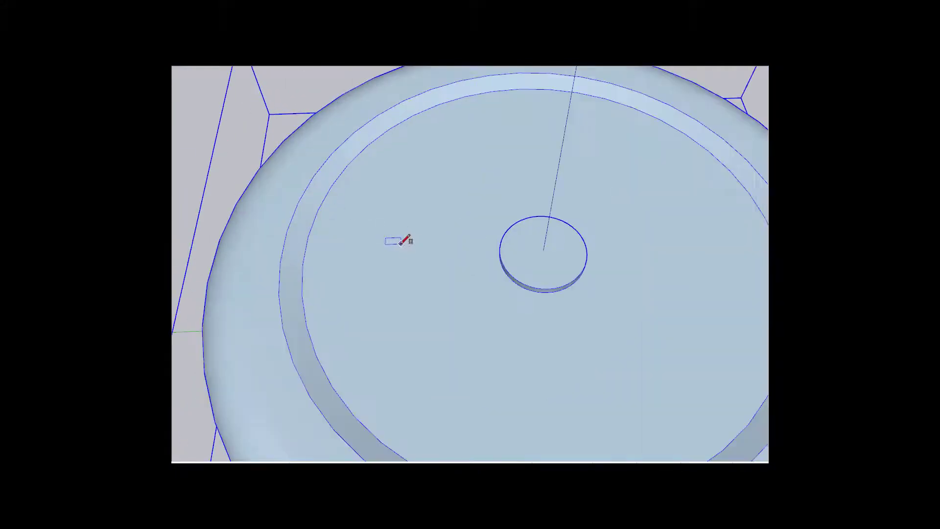
{"action": "scroll", "coordinate": [399, 244], "scroll_direction": "down", "scroll_amount": 2}
{"action": "left_click", "coordinate": [420, 289]}
{"action": "scroll", "coordinate": [420, 289], "scroll_direction": "down", "scroll_amount": 2}
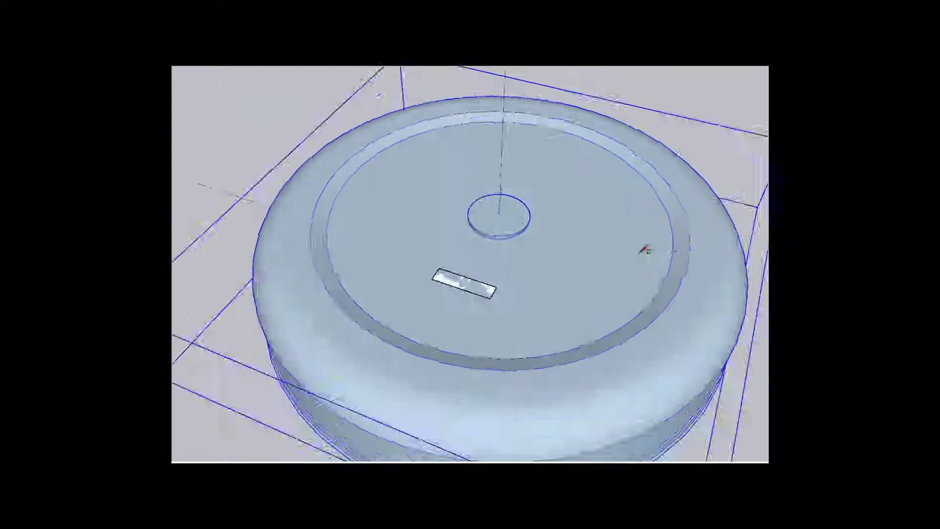
Step: Push/Pull the rectangle up into a thin upright slab
{"action": "middle_click_drag", "start_coordinate": [645, 246], "coordinate": [420, 256]}
{"action": "key", "text": "p"}
{"action": "left_click_drag", "start_coordinate": [369, 246], "coordinate": [407, 250]}
{"action": "scroll", "coordinate": [408, 250], "scroll_direction": "down", "scroll_amount": 1}
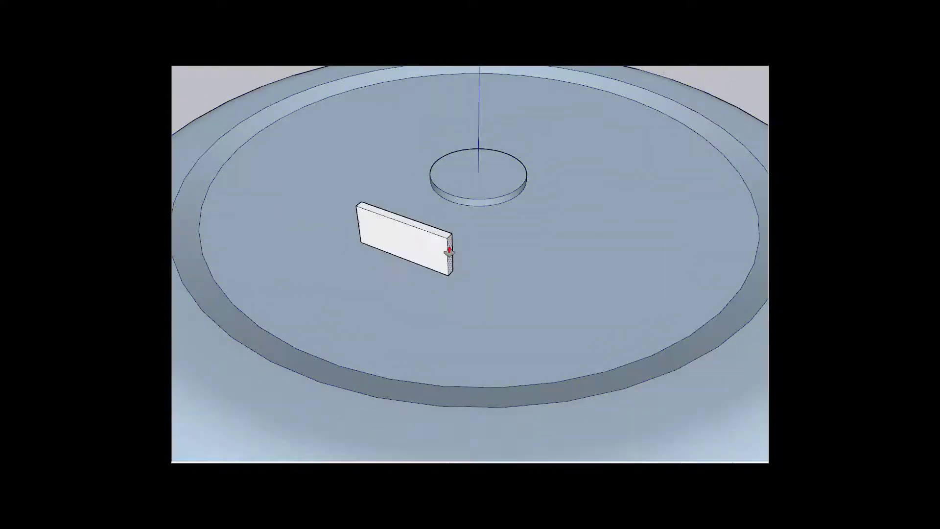
{"action": "scroll", "coordinate": [419, 273], "scroll_direction": "down", "scroll_amount": 4}
{"action": "middle_click_drag", "start_coordinate": [420, 272], "coordinate": [336, 256]}
{"action": "scroll", "coordinate": [427, 230], "scroll_direction": "up", "scroll_amount": 4}
{"action": "mouse_move", "coordinate": [427, 231]}
{"action": "middle_mouse_down"}
{"action": "mouse_move", "coordinate": [387, 235]}
{"action": "mouse_move", "coordinate": [300, 201]}
{"action": "middle_mouse_up"}
{"action": "scroll", "coordinate": [382, 256], "scroll_direction": "up", "scroll_amount": 3}
{"action": "scroll", "coordinate": [316, 166], "scroll_direction": "up", "scroll_amount": 2}
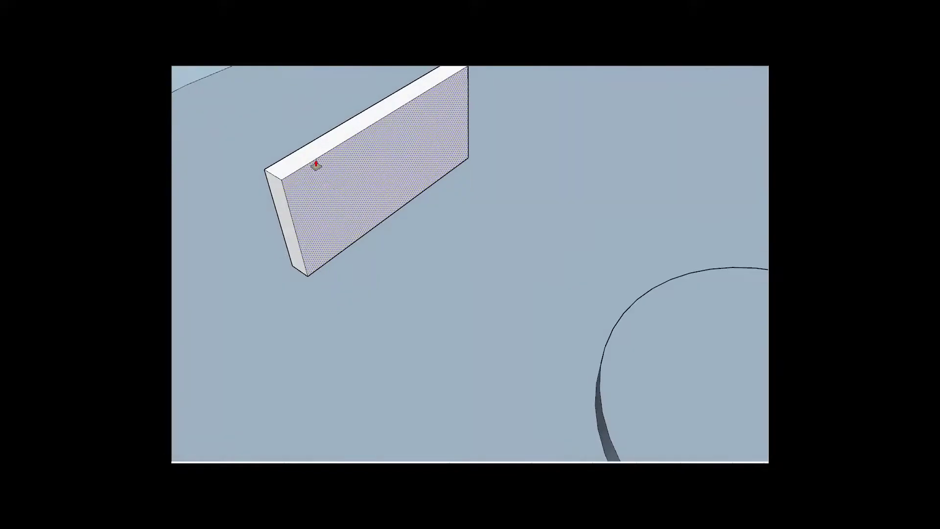
{"action": "scroll", "coordinate": [316, 166], "scroll_direction": "down", "scroll_amount": 2}
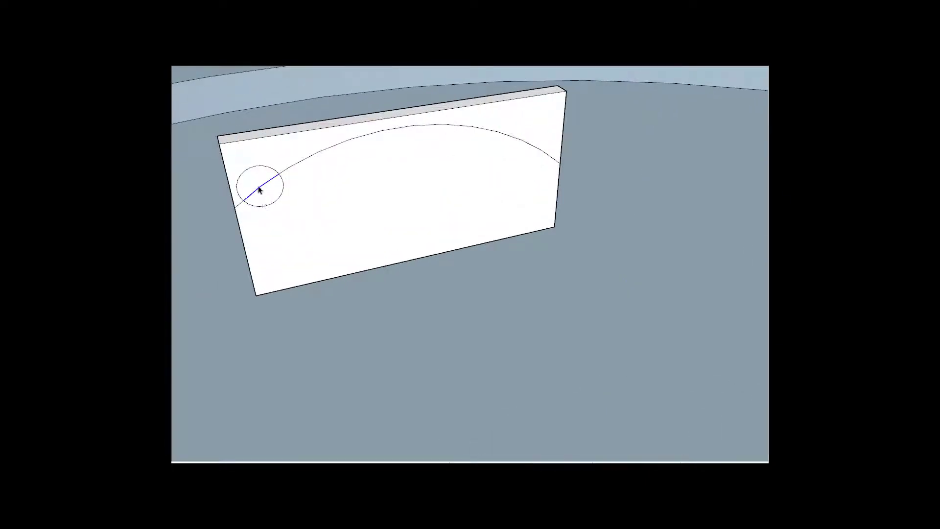
Step: Move-copy the small circle with Ctrl to the arch's right end
{"action": "left_click", "coordinate": [263, 189]}
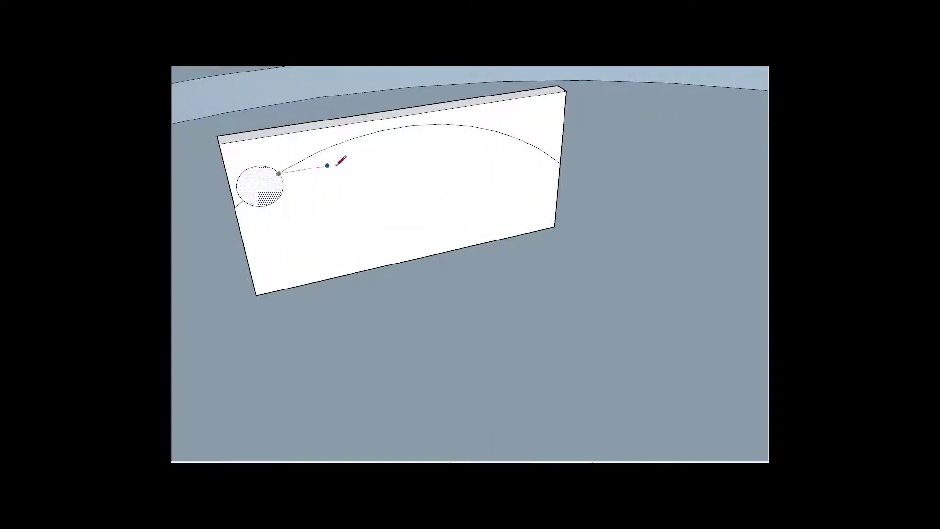
{"action": "left_click", "coordinate": [521, 141]}
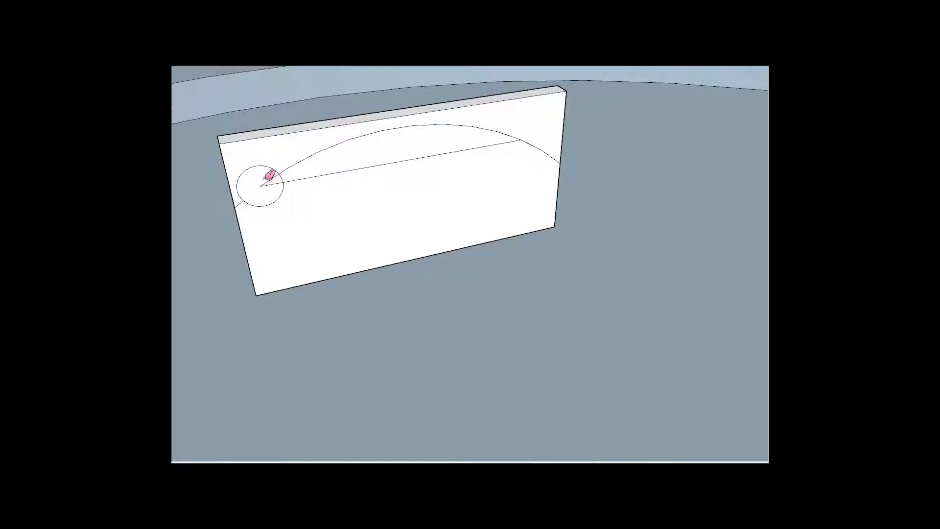
{"action": "key", "text": "m"}
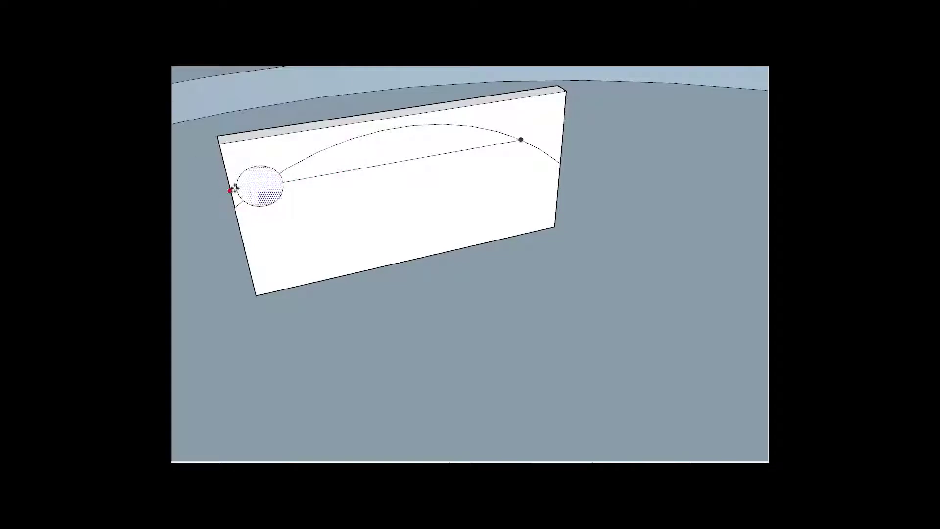
{"action": "left_click", "coordinate": [237, 189]}
{"action": "key", "text": "ctrl"}
{"action": "left_click", "coordinate": [521, 140]}
{"action": "key", "text": "e"}
{"action": "left_click", "coordinate": [263, 184]}
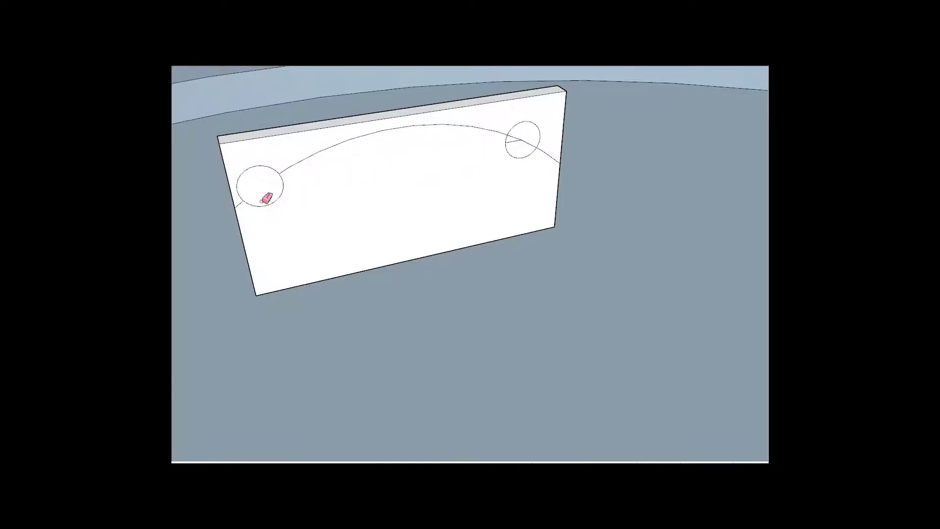
{"action": "middle_click_drag", "start_coordinate": [490, 153], "coordinate": [337, 187]}
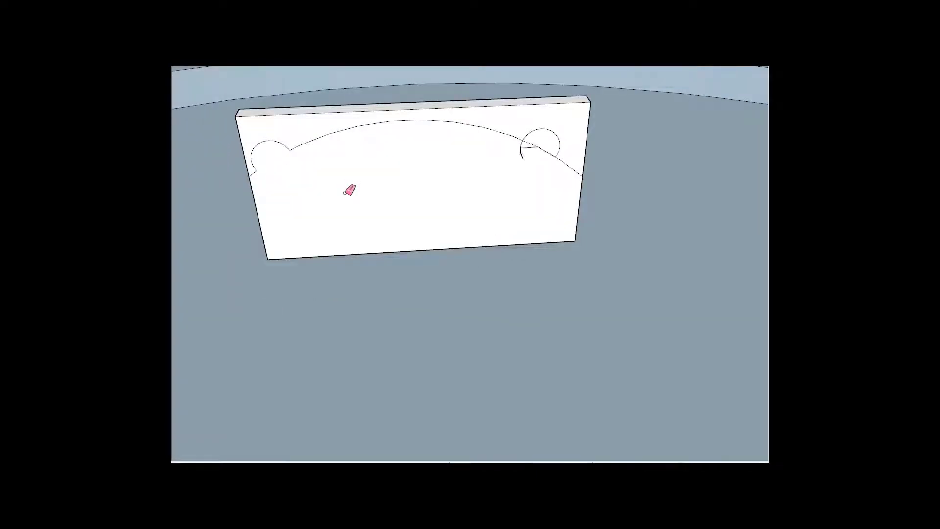
{"action": "mouse_move", "coordinate": [349, 190]}
{"action": "middle_mouse_down"}
{"action": "mouse_move", "coordinate": [416, 142]}
{"action": "mouse_move", "coordinate": [359, 162]}
{"action": "middle_mouse_up"}
{"action": "left_click", "coordinate": [573, 164]}
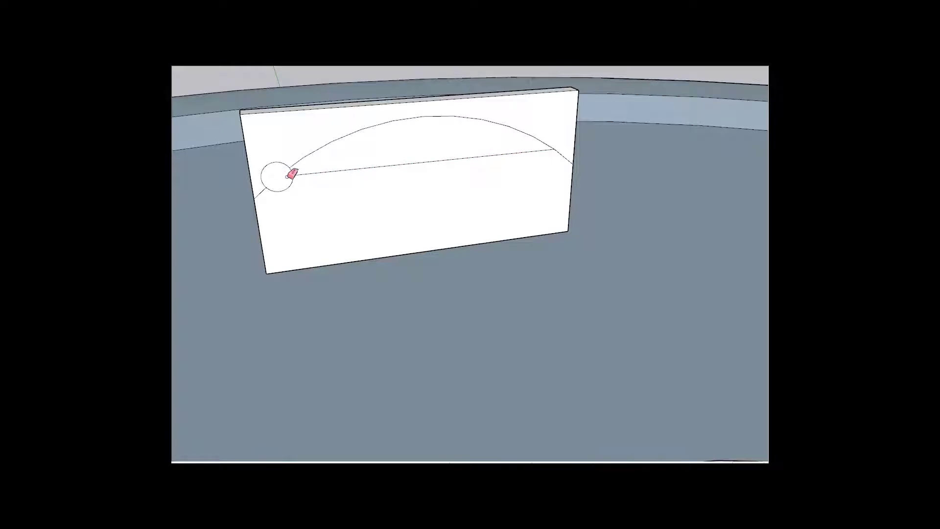
{"action": "left_click", "coordinate": [555, 147]}
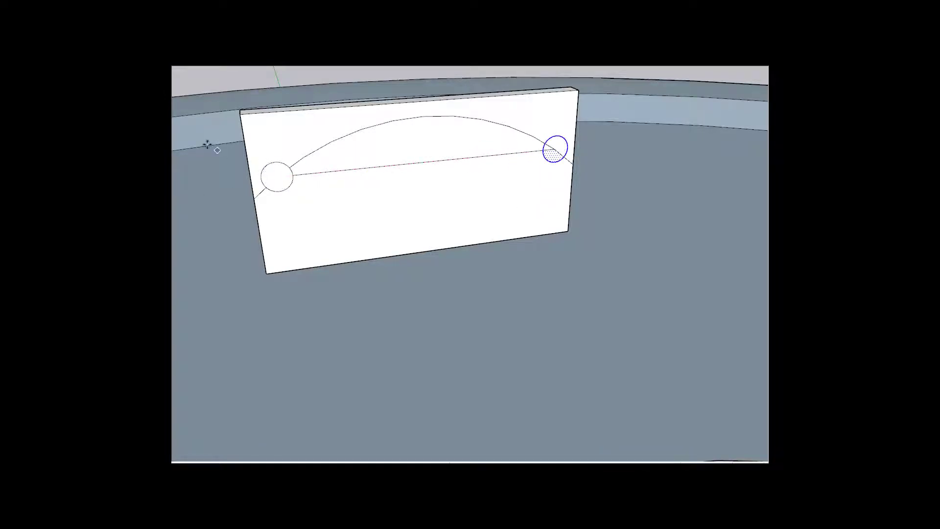
Step: Erase the chord line and push away the slab region above the arch
{"action": "key", "text": "e"}
{"action": "left_click", "coordinate": [384, 166]}
{"action": "middle_click_drag", "start_coordinate": [454, 185], "coordinate": [300, 216]}
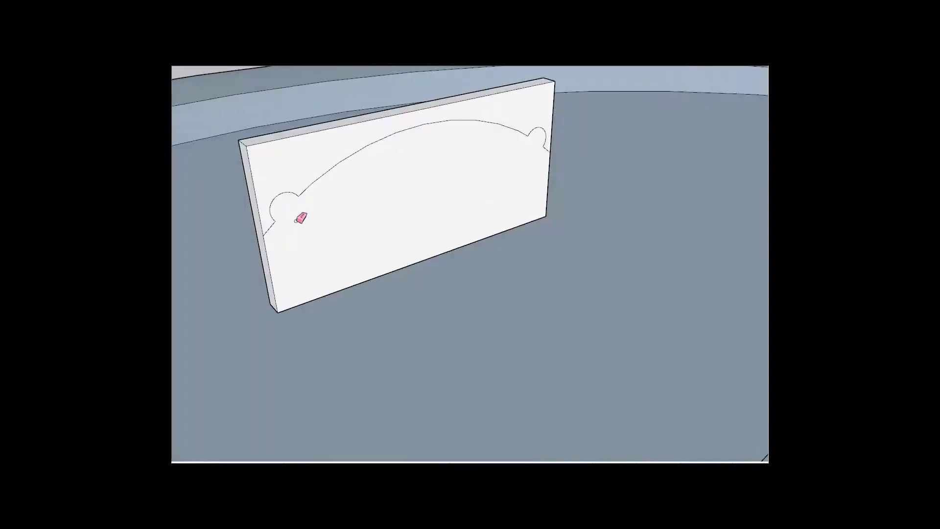
{"action": "key", "text": "p"}
{"action": "left_click", "coordinate": [304, 183]}
{"action": "middle_click_drag", "start_coordinate": [305, 183], "coordinate": [412, 191]}
Step: Sketch a base rectangle at the arched plate's foot with the Line tool
{"action": "scroll", "coordinate": [412, 191], "scroll_direction": "down", "scroll_amount": 10}
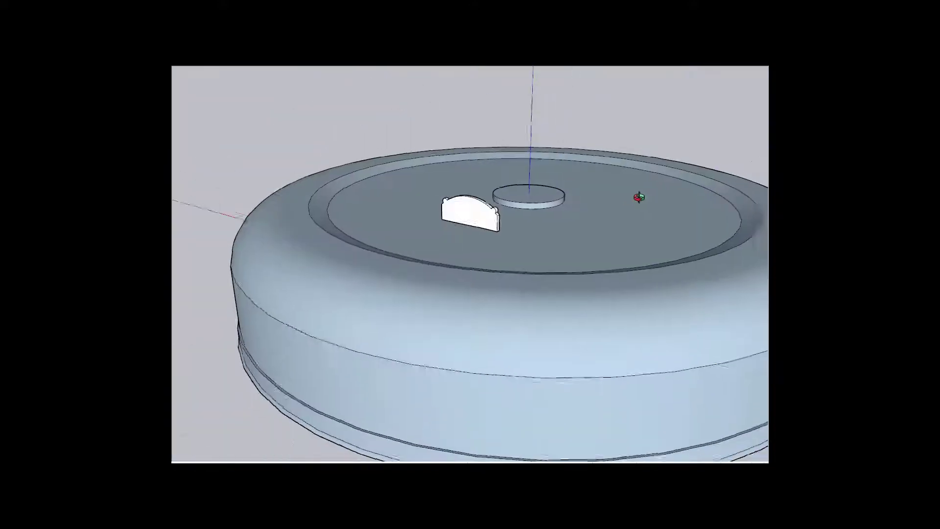
{"action": "middle_click_drag", "start_coordinate": [640, 195], "coordinate": [308, 226]}
{"action": "scroll", "coordinate": [429, 215], "scroll_direction": "up", "scroll_amount": 3}
{"action": "mouse_move", "coordinate": [431, 222]}
{"action": "middle_mouse_down"}
{"action": "mouse_move", "coordinate": [336, 220]}
{"action": "mouse_move", "coordinate": [416, 298]}
{"action": "middle_mouse_up"}
{"action": "scroll", "coordinate": [642, 227], "scroll_direction": "up", "scroll_amount": 3}
{"action": "scroll", "coordinate": [364, 240], "scroll_direction": "up", "scroll_amount": 2}
{"action": "key", "text": "l"}
{"action": "middle_click_drag", "start_coordinate": [364, 240], "coordinate": [439, 232]}
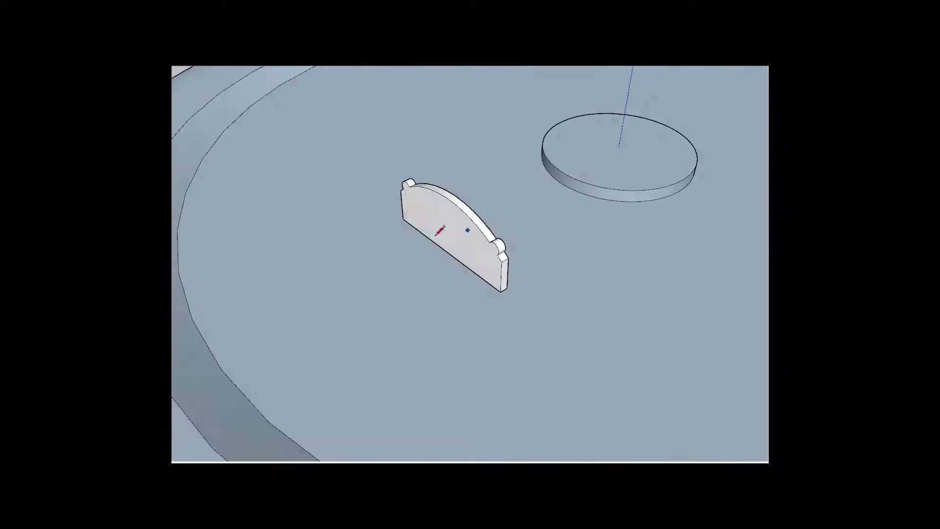
{"action": "middle_click_drag", "start_coordinate": [502, 275], "coordinate": [375, 268]}
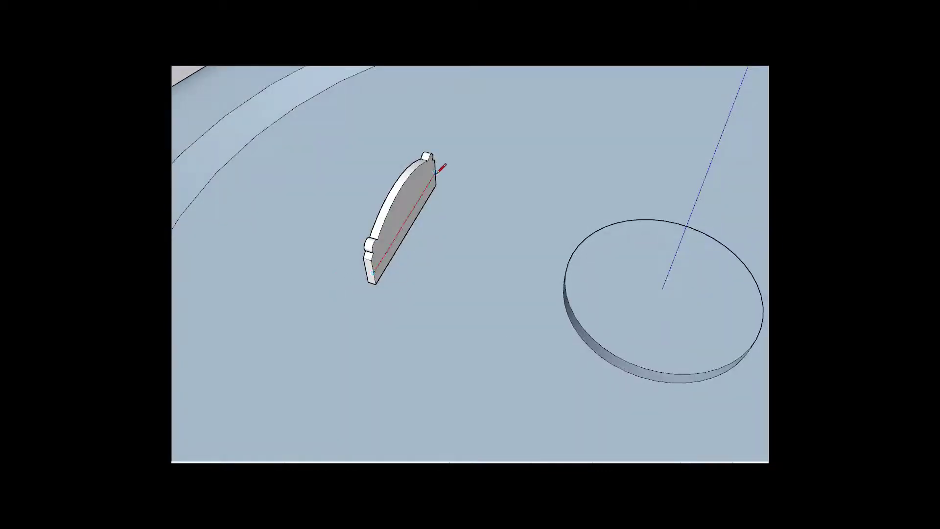
{"action": "middle_click_drag", "start_coordinate": [441, 169], "coordinate": [202, 195]}
Step: Push/Pull the base out wider than the plate
{"action": "key", "text": "p"}
{"action": "left_click", "coordinate": [384, 274]}
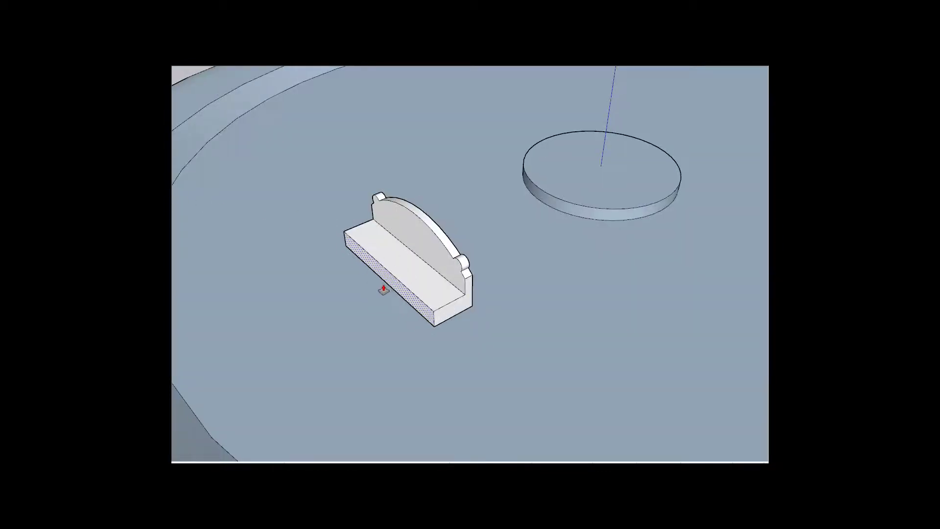
{"action": "middle_click_drag", "start_coordinate": [384, 290], "coordinate": [266, 322]}
{"action": "left_click", "coordinate": [405, 303]}
Step: Draw arcs across the base corners and push the corners away into a leaf shape
{"action": "middle_click_drag", "start_coordinate": [405, 302], "coordinate": [172, 174]}
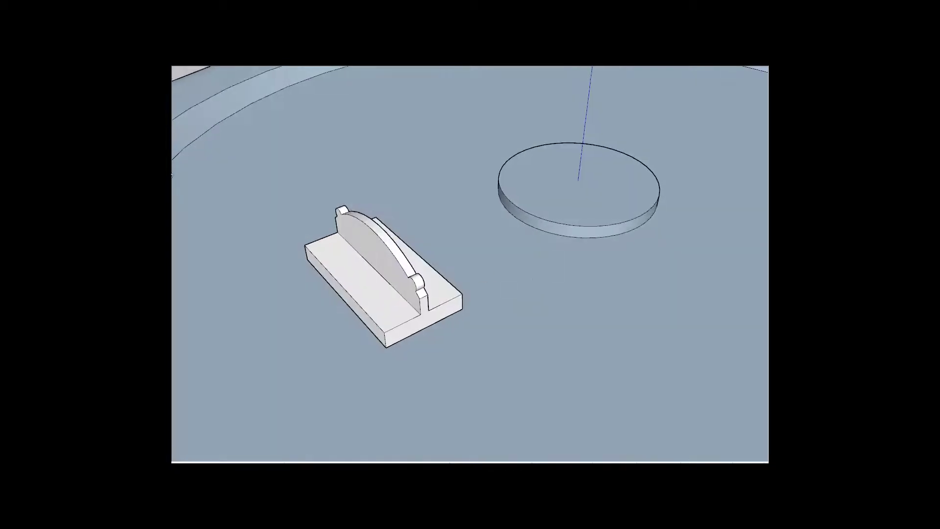
{"action": "mouse_move", "coordinate": [391, 310]}
{"action": "middle_mouse_down"}
{"action": "mouse_move", "coordinate": [325, 319]}
{"action": "mouse_move", "coordinate": [369, 291]}
{"action": "middle_mouse_up"}
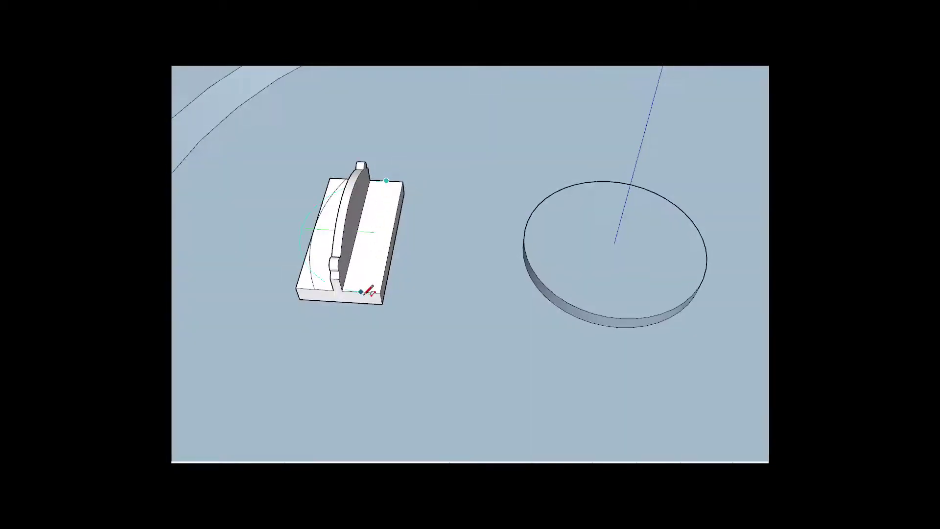
{"action": "middle_click_drag", "start_coordinate": [396, 242], "coordinate": [332, 351]}
{"action": "double_click", "coordinate": [326, 321]}
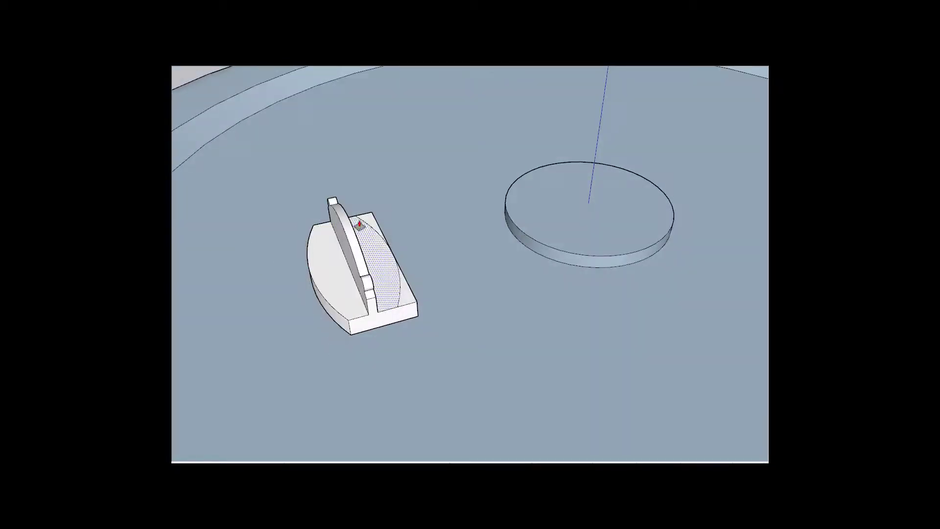
{"action": "scroll", "coordinate": [359, 321], "scroll_direction": "down", "scroll_amount": 3}
{"action": "scroll", "coordinate": [365, 306], "scroll_direction": "up", "scroll_amount": 2}
{"action": "scroll", "coordinate": [367, 308], "scroll_direction": "up", "scroll_amount": 3}
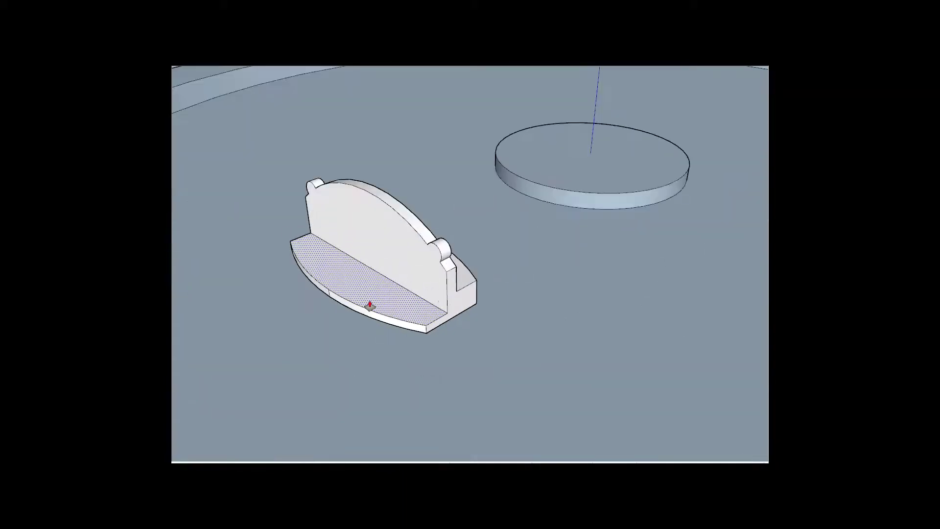
{"action": "mouse_move", "coordinate": [367, 308]}
{"action": "middle_mouse_down"}
{"action": "mouse_move", "coordinate": [319, 267]}
{"action": "mouse_move", "coordinate": [487, 231]}
{"action": "middle_mouse_up"}
{"action": "scroll", "coordinate": [487, 231], "scroll_direction": "down", "scroll_amount": 5}
Step: Make the bracket a component and copy it across the centre disc to the opposite side
{"action": "middle_click_drag", "start_coordinate": [545, 300], "coordinate": [300, 315]}
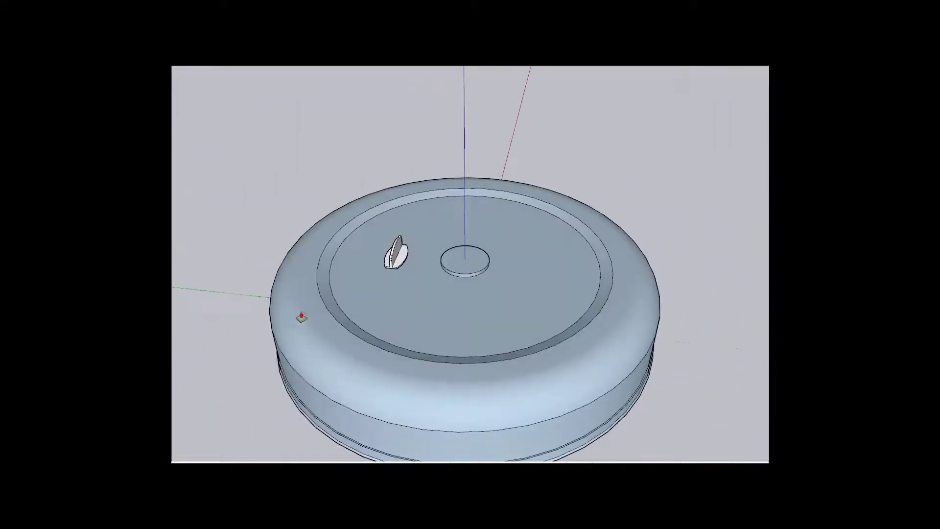
{"action": "scroll", "coordinate": [411, 282], "scroll_direction": "up", "scroll_amount": 2}
{"action": "scroll", "coordinate": [411, 282], "scroll_direction": "up", "scroll_amount": 3}
{"action": "right_click", "coordinate": [361, 252]}
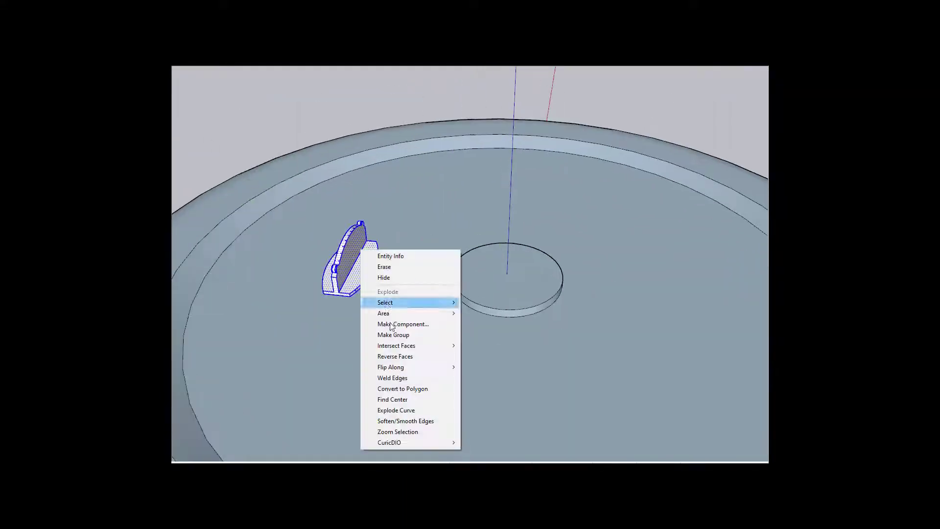
{"action": "key", "text": "m"}
{"action": "left_click", "coordinate": [334, 287]}
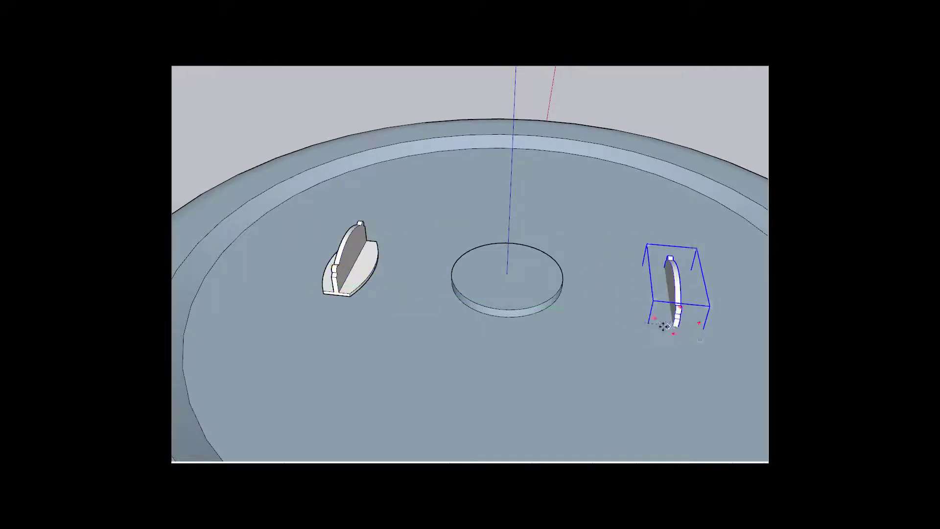
{"action": "left_click", "coordinate": [662, 303]}
Step: Orbit around the copied bracket to check it from the side
{"action": "scroll", "coordinate": [642, 300], "scroll_direction": "down", "scroll_amount": 5}
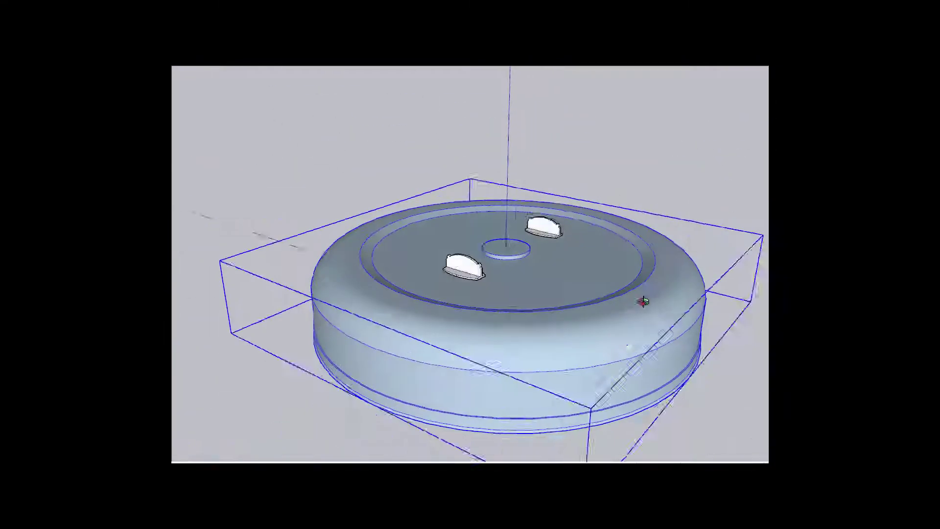
{"action": "scroll", "coordinate": [476, 274], "scroll_direction": "up", "scroll_amount": 5}
{"action": "scroll", "coordinate": [357, 343], "scroll_direction": "up", "scroll_amount": 5}
{"action": "middle_click_drag", "start_coordinate": [357, 343], "coordinate": [374, 252]}
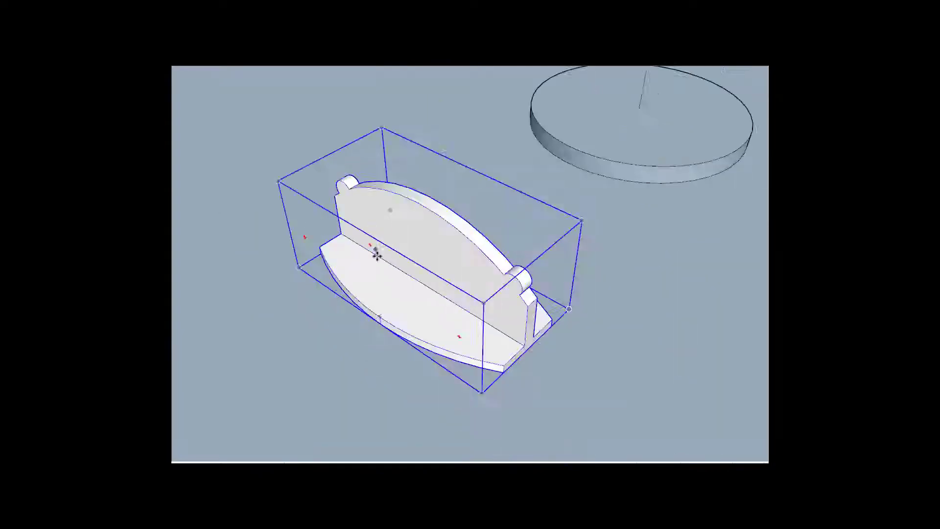
{"action": "scroll", "coordinate": [376, 380], "scroll_direction": "down", "scroll_amount": 8}
{"action": "mouse_move", "coordinate": [376, 380]}
{"action": "middle_mouse_down"}
{"action": "mouse_move", "coordinate": [473, 210]}
{"action": "mouse_move", "coordinate": [470, 245]}
{"action": "middle_mouse_up"}
{"action": "scroll", "coordinate": [474, 210], "scroll_direction": "up", "scroll_amount": 5}
{"action": "scroll", "coordinate": [474, 210], "scroll_direction": "down", "scroll_amount": 5}
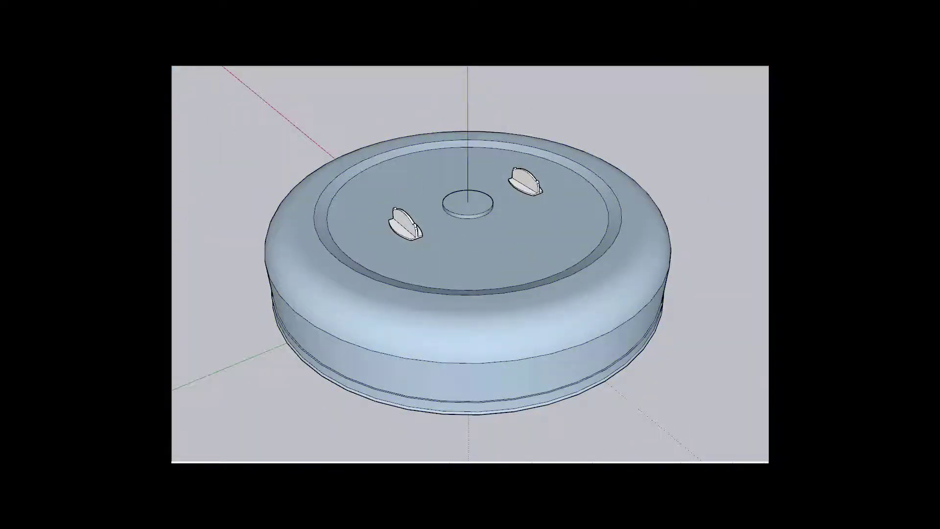
Step: Paint the drum body dark grey, leaving the brackets white
{"action": "left_click", "coordinate": [621, 244]}
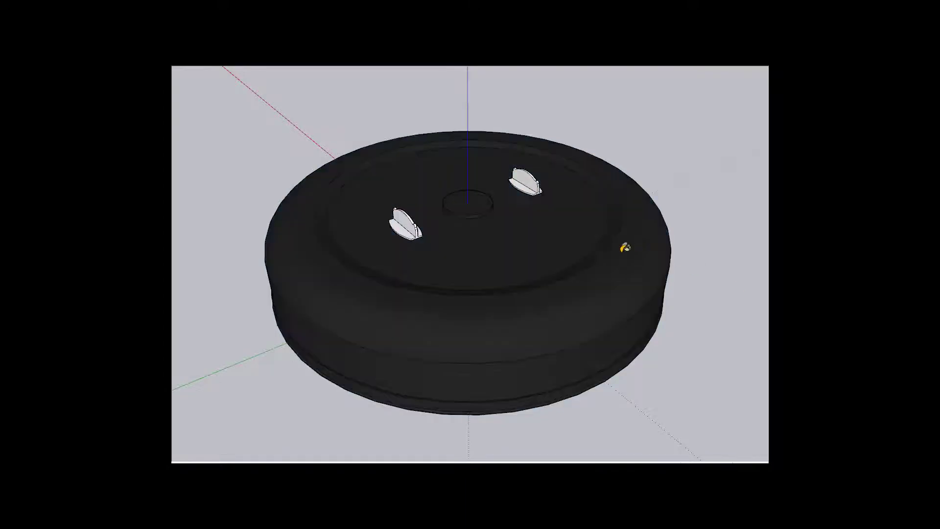
{"action": "left_click", "coordinate": [636, 266]}
{"action": "scroll", "coordinate": [404, 208], "scroll_direction": "up", "scroll_amount": 5}
{"action": "scroll", "coordinate": [405, 209], "scroll_direction": "up", "scroll_amount": 3}
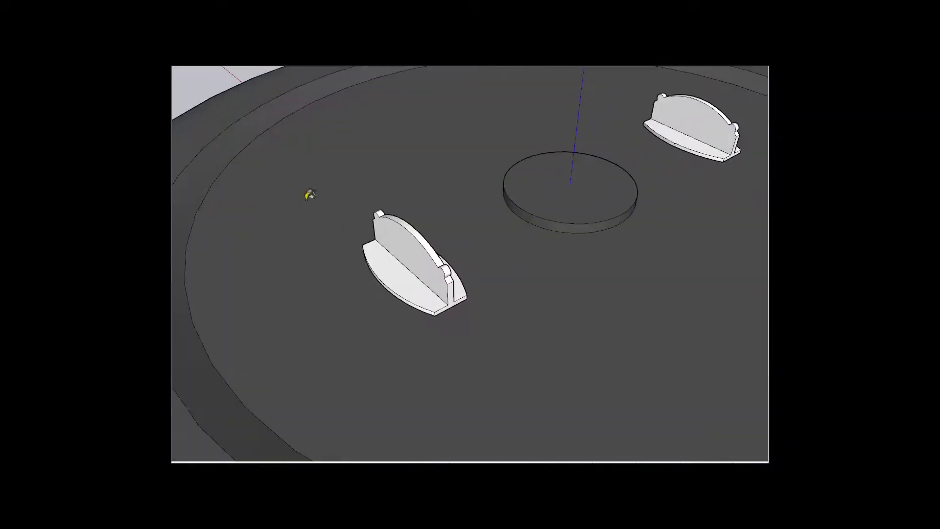
{"action": "mouse_move", "coordinate": [307, 193]}
{"action": "middle_mouse_down"}
{"action": "mouse_move", "coordinate": [458, 122]}
{"action": "mouse_move", "coordinate": [457, 189]}
{"action": "middle_mouse_up"}
Step: Use the model's context menu, then orbit and zoom onto the left bracket's base plate
{"action": "right_click", "coordinate": [457, 189]}
{"action": "left_click", "coordinate": [490, 208]}
{"action": "scroll", "coordinate": [472, 224], "scroll_direction": "down", "scroll_amount": 5}
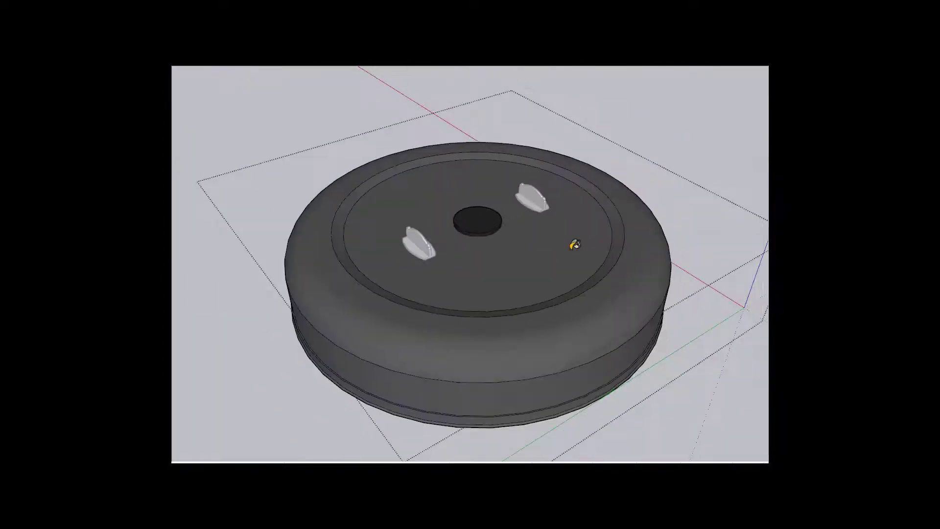
{"action": "middle_click_drag", "start_coordinate": [573, 243], "coordinate": [391, 168]}
{"action": "middle_click_drag", "start_coordinate": [338, 112], "coordinate": [398, 221]}
{"action": "scroll", "coordinate": [407, 223], "scroll_direction": "down", "scroll_amount": 2}
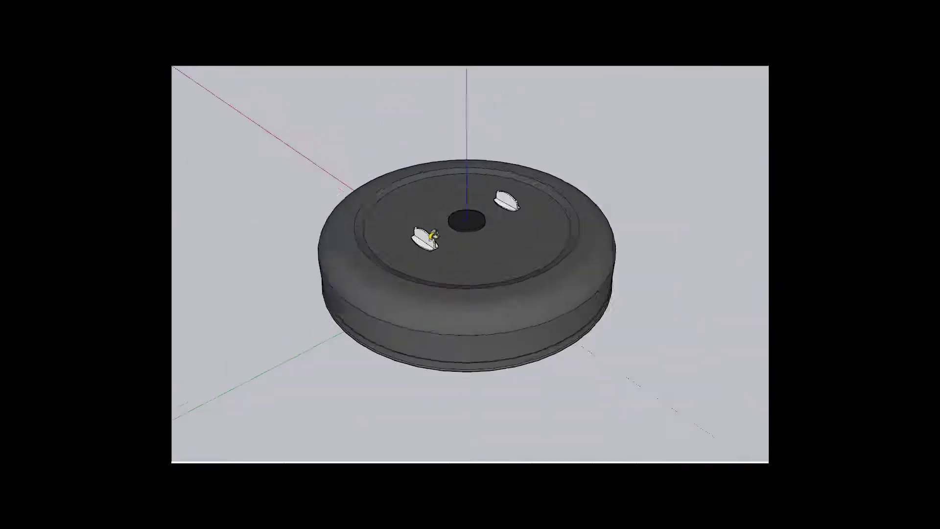
{"action": "scroll", "coordinate": [406, 223], "scroll_direction": "up", "scroll_amount": 10}
{"action": "scroll", "coordinate": [445, 250], "scroll_direction": "up", "scroll_amount": 3}
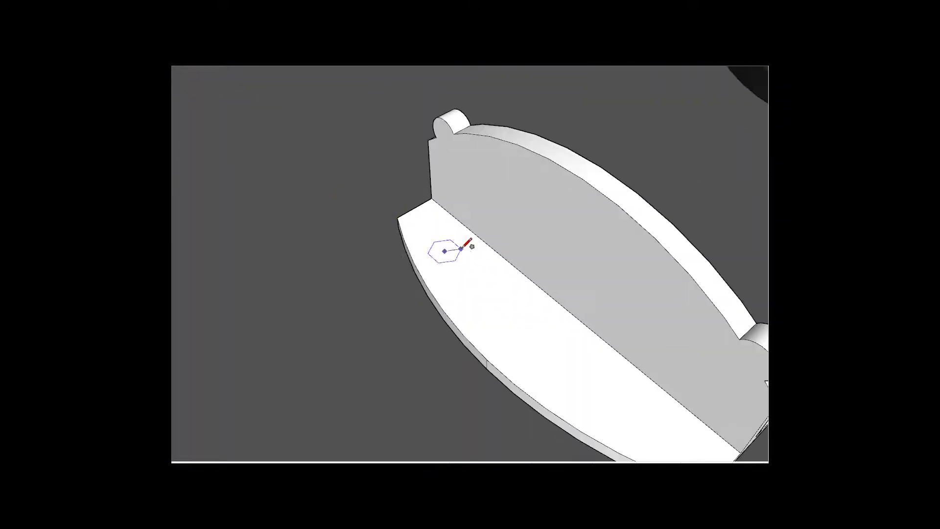
Step: Finish the hexagon on the base plate and push/pull it into a bolt head
{"action": "left_click", "coordinate": [461, 249]}
{"action": "middle_click_drag", "start_coordinate": [446, 260], "coordinate": [461, 235]}
{"action": "scroll", "coordinate": [470, 240], "scroll_direction": "up", "scroll_amount": 2}
{"action": "key", "text": "p"}
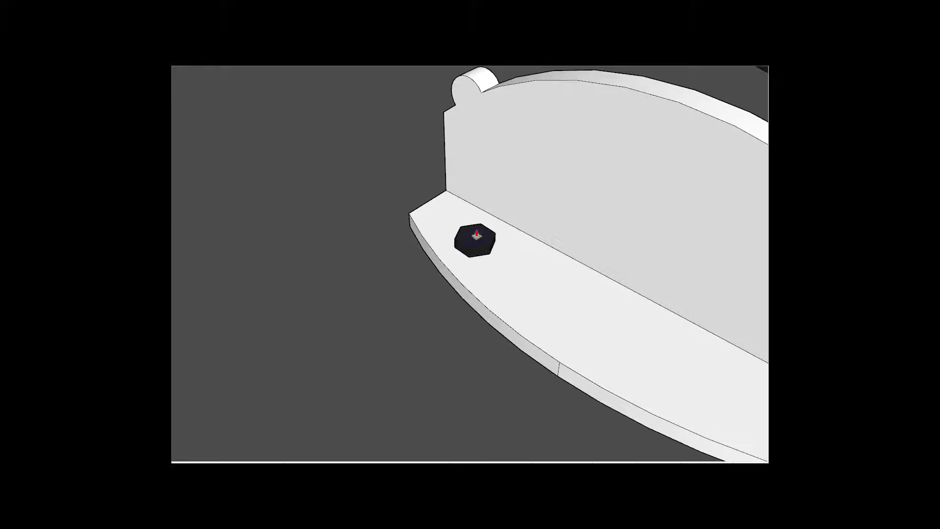
{"action": "scroll", "coordinate": [476, 236], "scroll_direction": "down", "scroll_amount": 6}
Step: Group the hexagonal bolt head and copy it to the other end of the base plate
{"action": "right_click", "coordinate": [390, 242]}
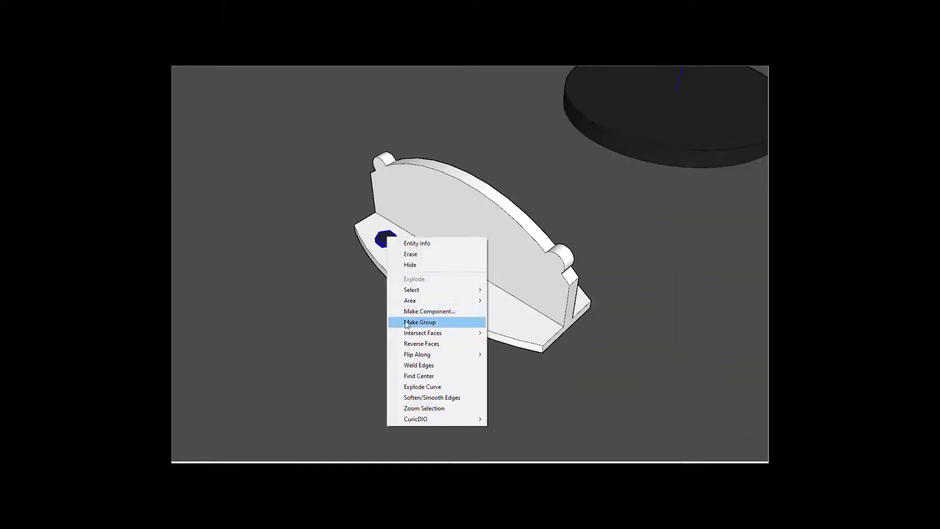
{"action": "left_click", "coordinate": [430, 319]}
{"action": "key", "text": "m"}
{"action": "left_click", "coordinate": [385, 239], "text": "ctrl"}
{"action": "left_click", "coordinate": [494, 307]}
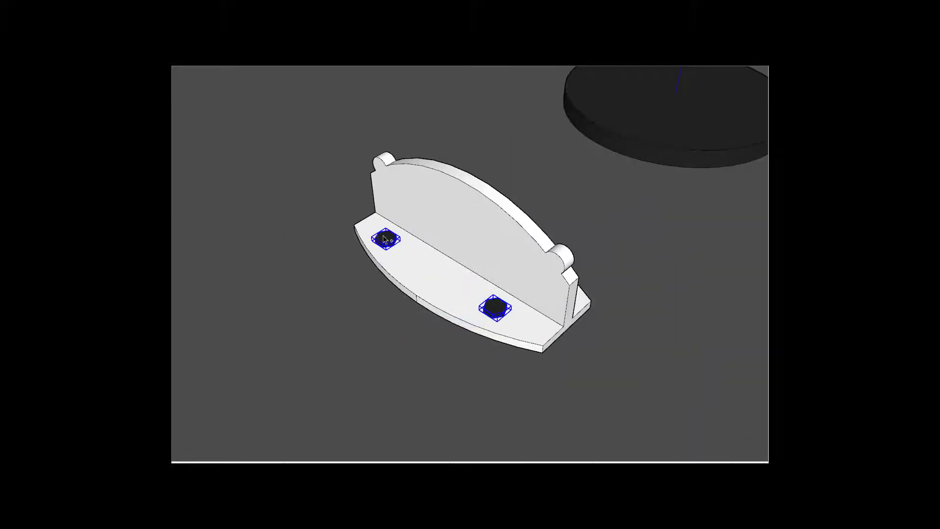
Step: Orbit around the hub and disc to inspect the bolt heads from a lower side view
{"action": "mouse_move", "coordinate": [532, 301]}
{"action": "middle_mouse_down"}
{"action": "mouse_move", "coordinate": [495, 325]}
{"action": "mouse_move", "coordinate": [562, 268]}
{"action": "middle_mouse_up"}
{"action": "scroll", "coordinate": [518, 317], "scroll_direction": "down", "scroll_amount": 3}
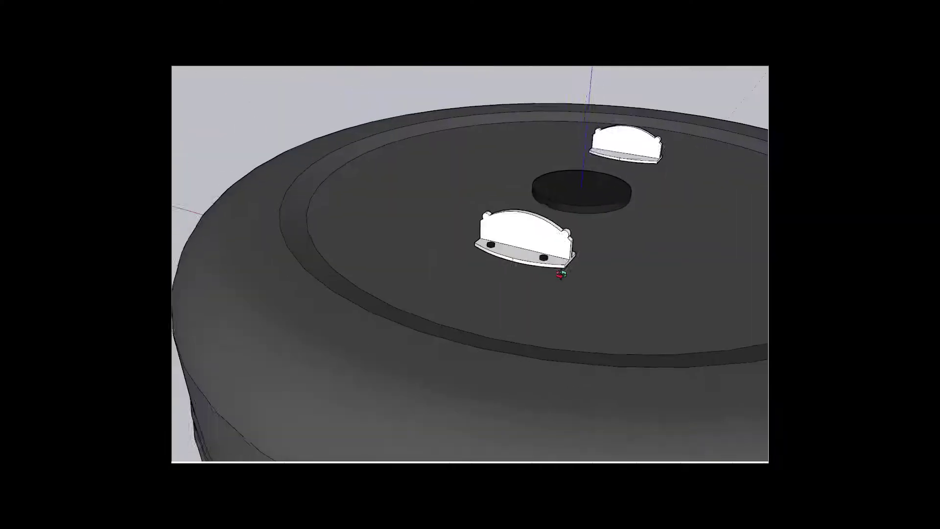
{"action": "scroll", "coordinate": [480, 305], "scroll_direction": "up", "scroll_amount": 2}
{"action": "middle_click_drag", "start_coordinate": [479, 304], "coordinate": [562, 268]}
{"action": "middle_click_drag", "start_coordinate": [504, 306], "coordinate": [446, 344]}
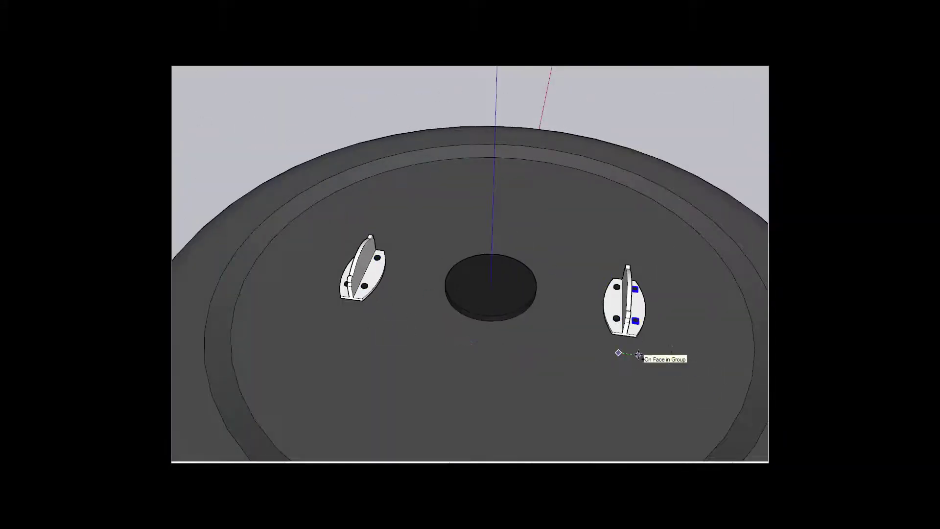
{"action": "mouse_move", "coordinate": [638, 354]}
{"action": "middle_mouse_down"}
{"action": "mouse_move", "coordinate": [645, 312]}
{"action": "mouse_move", "coordinate": [512, 361]}
{"action": "mouse_move", "coordinate": [371, 316]}
{"action": "middle_mouse_up"}
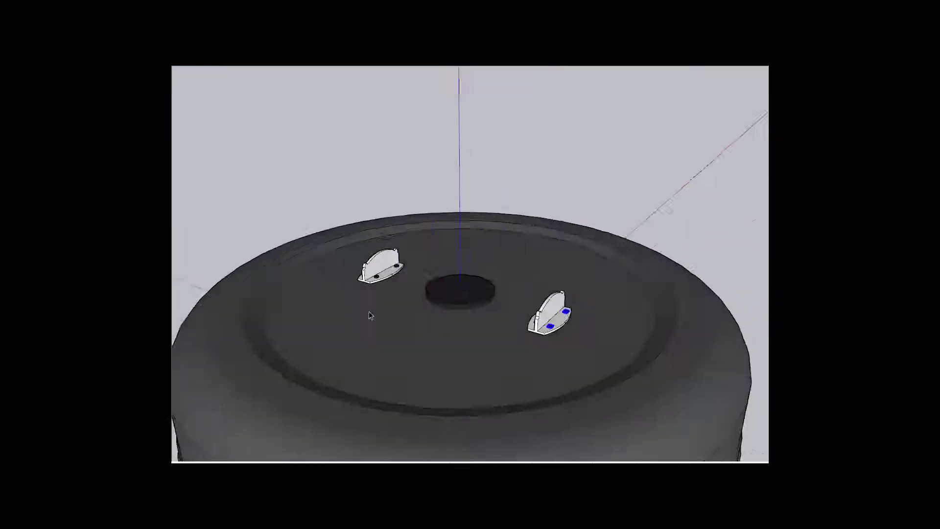
{"action": "scroll", "coordinate": [636, 311], "scroll_direction": "down", "scroll_amount": 5}
{"action": "scroll", "coordinate": [403, 311], "scroll_direction": "up", "scroll_amount": 5}
{"action": "scroll", "coordinate": [372, 294], "scroll_direction": "up", "scroll_amount": 3}
{"action": "scroll", "coordinate": [335, 275], "scroll_direction": "up", "scroll_amount": 2}
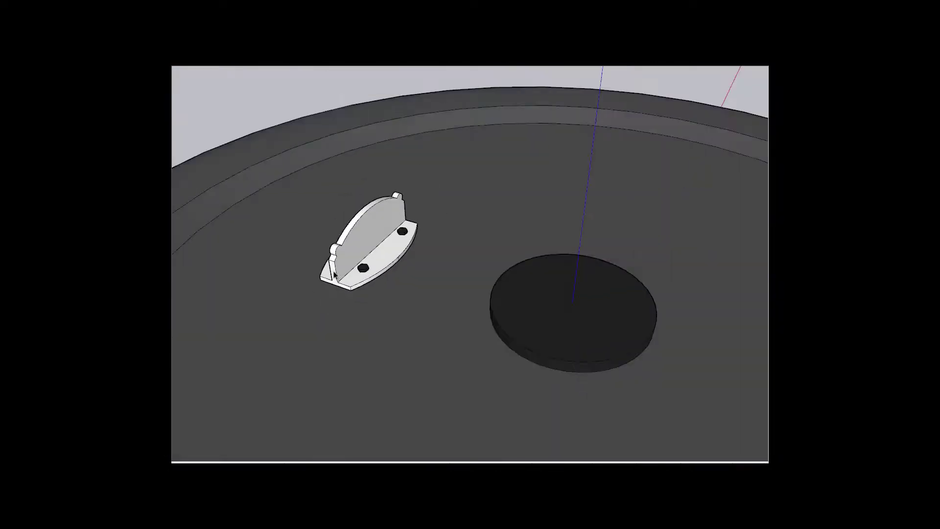
{"action": "scroll", "coordinate": [336, 275], "scroll_direction": "up", "scroll_amount": 2}
{"action": "scroll", "coordinate": [358, 252], "scroll_direction": "up", "scroll_amount": 2}
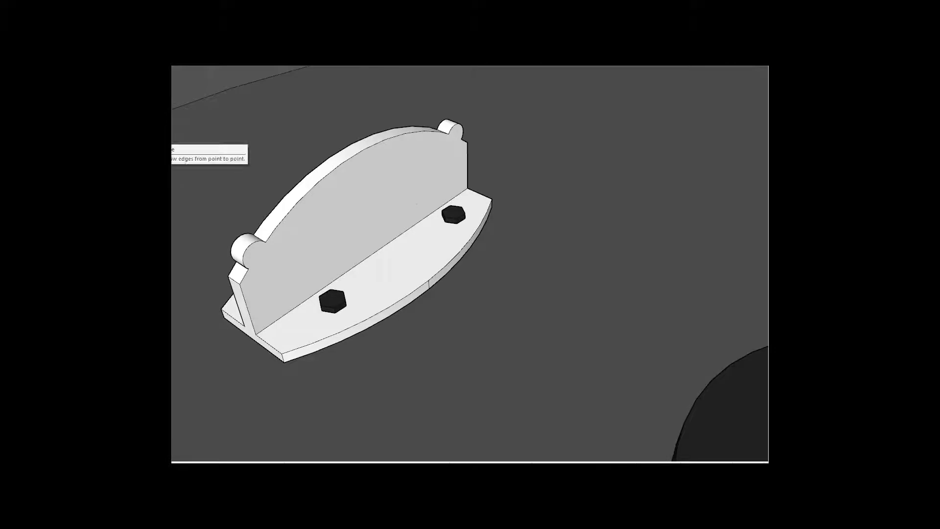
Step: Draw a rectangle between the two bolts and raise it into a thin slab
{"action": "right_click", "coordinate": [357, 220]}
{"action": "left_click", "coordinate": [392, 390]}
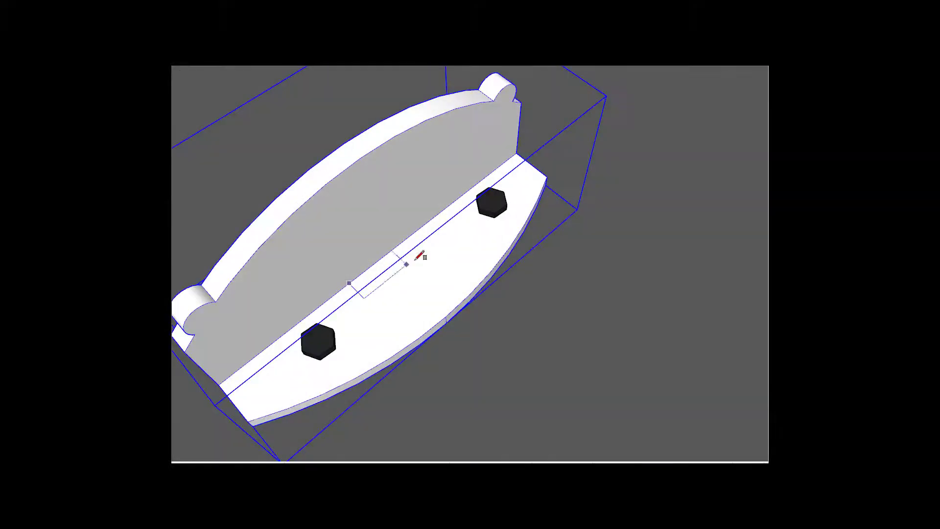
{"action": "left_click", "coordinate": [469, 234]}
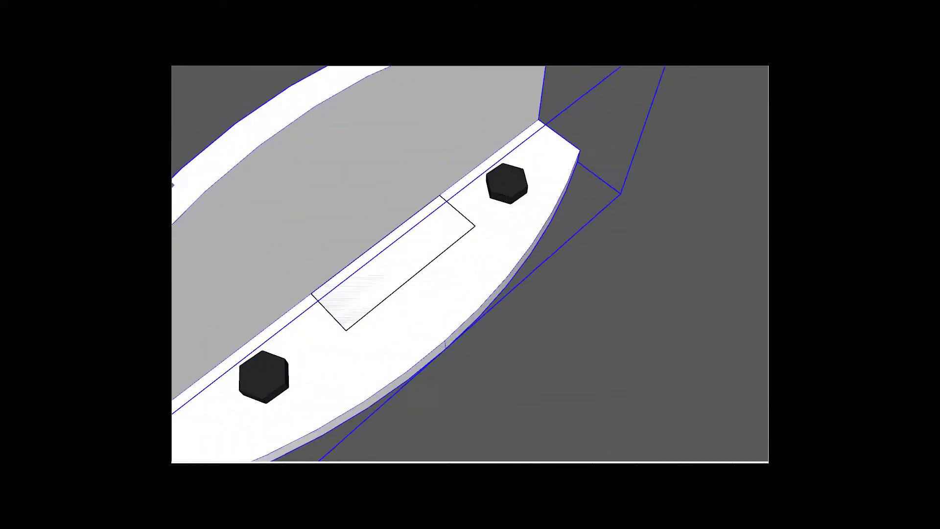
{"action": "key", "text": "p"}
{"action": "left_click_drag", "start_coordinate": [357, 294], "coordinate": [319, 339]}
Step: Push the arc region out of the slab to leave a curved notch
{"action": "mouse_move", "coordinate": [319, 340]}
{"action": "middle_mouse_down"}
{"action": "mouse_move", "coordinate": [387, 333]}
{"action": "mouse_move", "coordinate": [179, 190]}
{"action": "middle_mouse_up"}
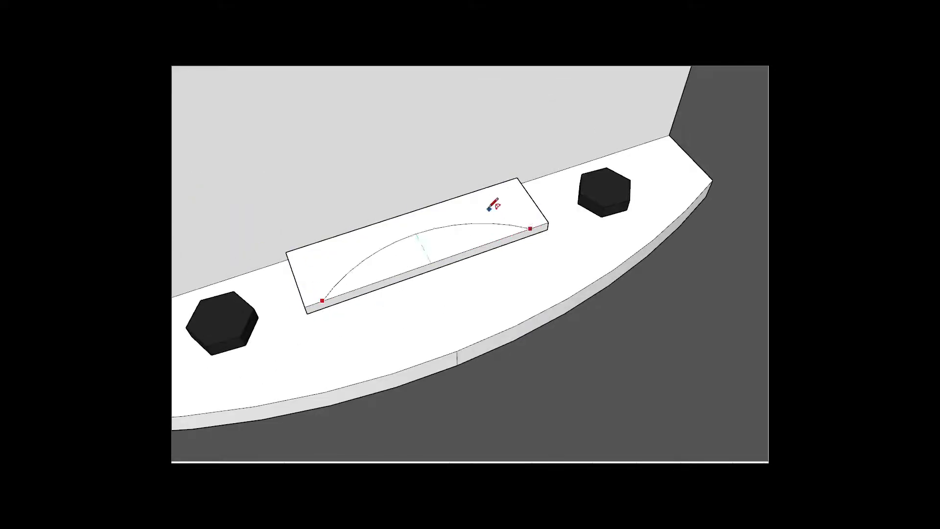
{"action": "left_click_drag", "start_coordinate": [352, 267], "coordinate": [438, 283]}
{"action": "mouse_move", "coordinate": [439, 283]}
{"action": "middle_mouse_down"}
{"action": "mouse_move", "coordinate": [290, 242]}
{"action": "mouse_move", "coordinate": [211, 147]}
{"action": "middle_mouse_up"}
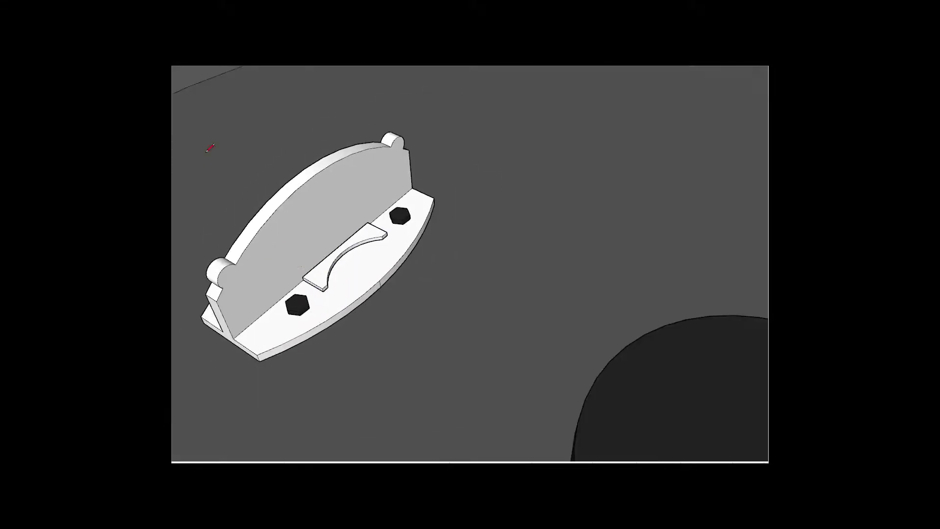
{"action": "left_click", "coordinate": [336, 249]}
{"action": "scroll", "coordinate": [189, 262], "scroll_direction": "down", "scroll_amount": 5}
{"action": "scroll", "coordinate": [410, 258], "scroll_direction": "down", "scroll_amount": 1}
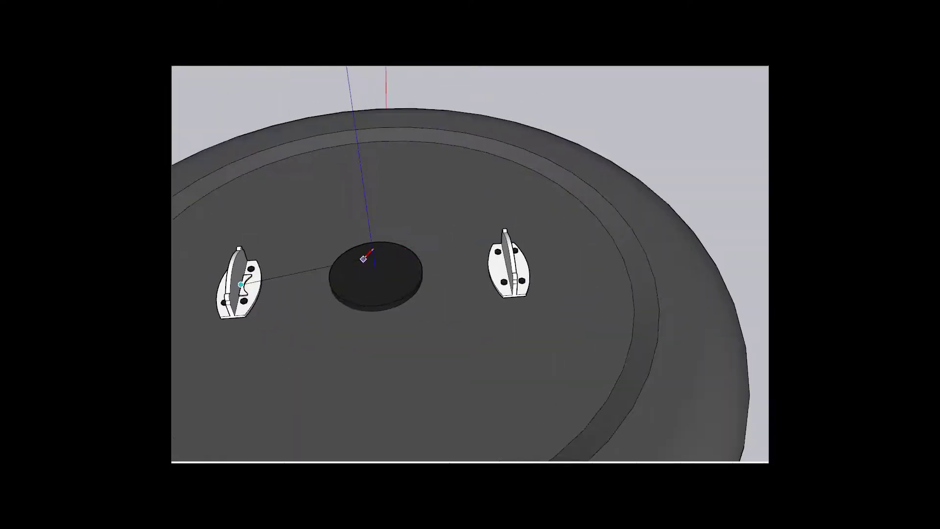
{"action": "scroll", "coordinate": [471, 264], "scroll_direction": "up", "scroll_amount": 2}
{"action": "key", "text": "space"}
Step: Orbit out to show the notched slab, the disc and both brackets
{"action": "middle_click_drag", "start_coordinate": [472, 264], "coordinate": [294, 303]}
{"action": "scroll", "coordinate": [260, 314], "scroll_direction": "up", "scroll_amount": 3}
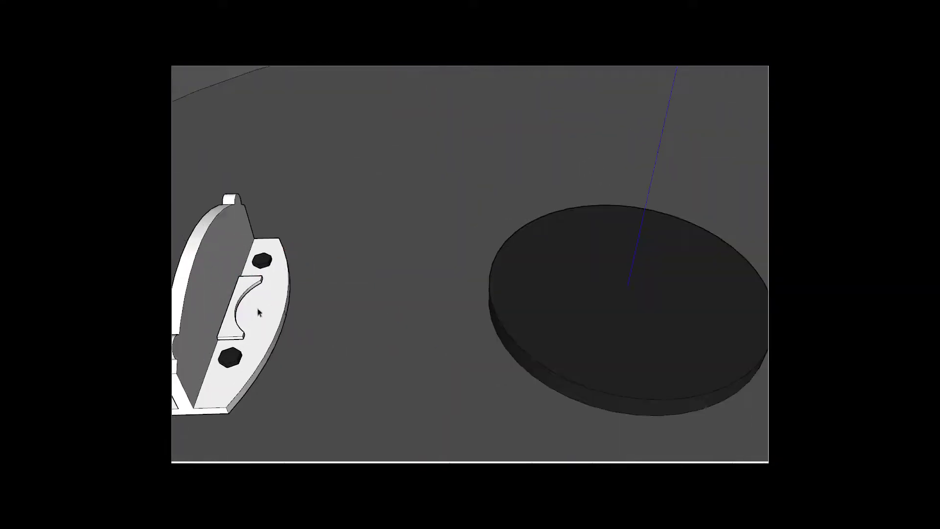
{"action": "right_click", "coordinate": [241, 292]}
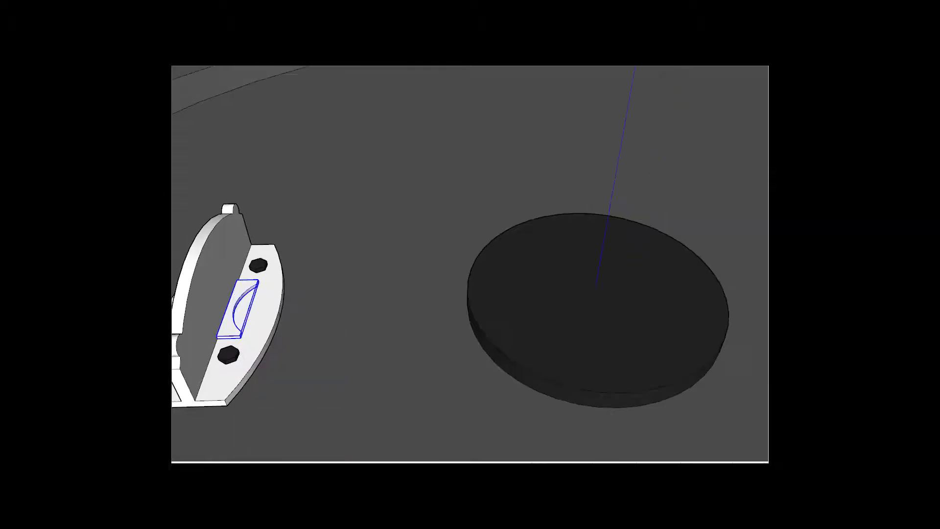
{"action": "middle_click_drag", "start_coordinate": [241, 293], "coordinate": [258, 333]}
{"action": "scroll", "coordinate": [745, 316], "scroll_direction": "up", "scroll_amount": 2}
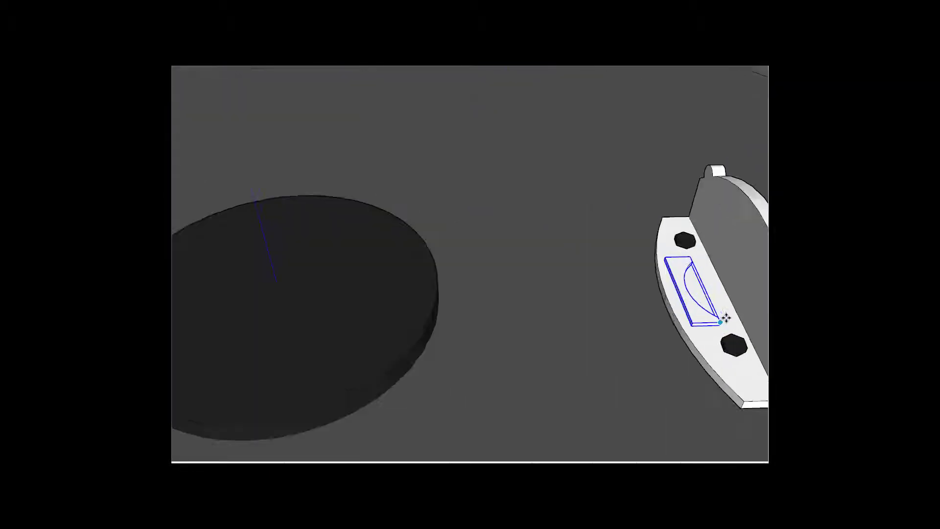
{"action": "scroll", "coordinate": [724, 316], "scroll_direction": "up", "scroll_amount": 3}
{"action": "scroll", "coordinate": [671, 318], "scroll_direction": "up", "scroll_amount": 1}
Step: Flip the notched slab to reverse the direction of its curve
{"action": "right_click", "coordinate": [683, 318]}
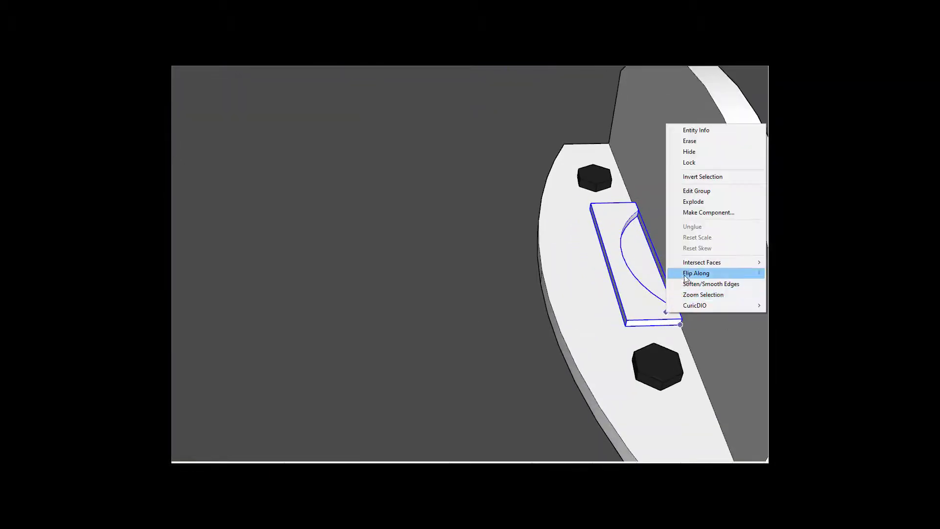
{"action": "left_click", "coordinate": [733, 286]}
{"action": "right_click", "coordinate": [649, 312]}
{"action": "left_click", "coordinate": [756, 284]}
{"action": "scroll", "coordinate": [636, 280], "scroll_direction": "down", "scroll_amount": 2}
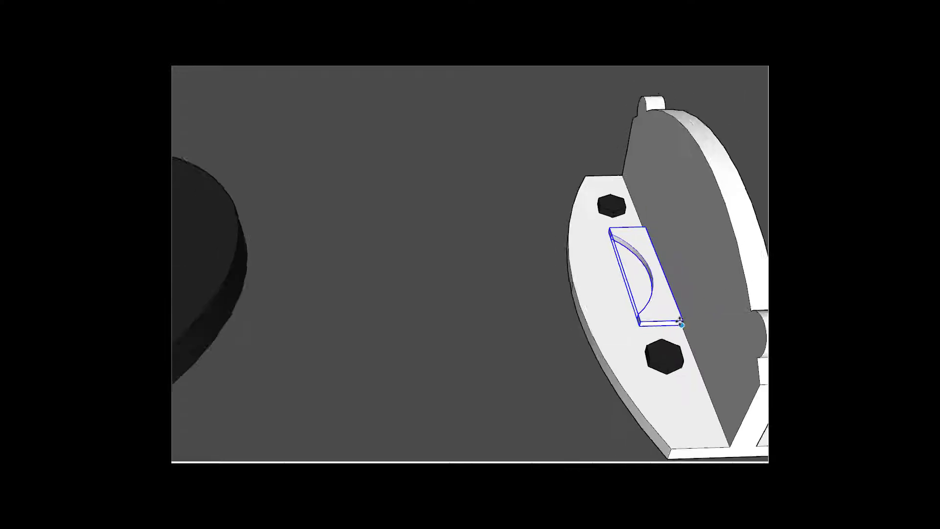
{"action": "scroll", "coordinate": [637, 279], "scroll_direction": "down", "scroll_amount": 3}
{"action": "scroll", "coordinate": [637, 278], "scroll_direction": "up", "scroll_amount": 5}
Step: Explode the notched piece and push/pull its curved face up into a tall block
{"action": "right_click", "coordinate": [637, 277]}
{"action": "scroll", "coordinate": [519, 265], "scroll_direction": "down", "scroll_amount": 3}
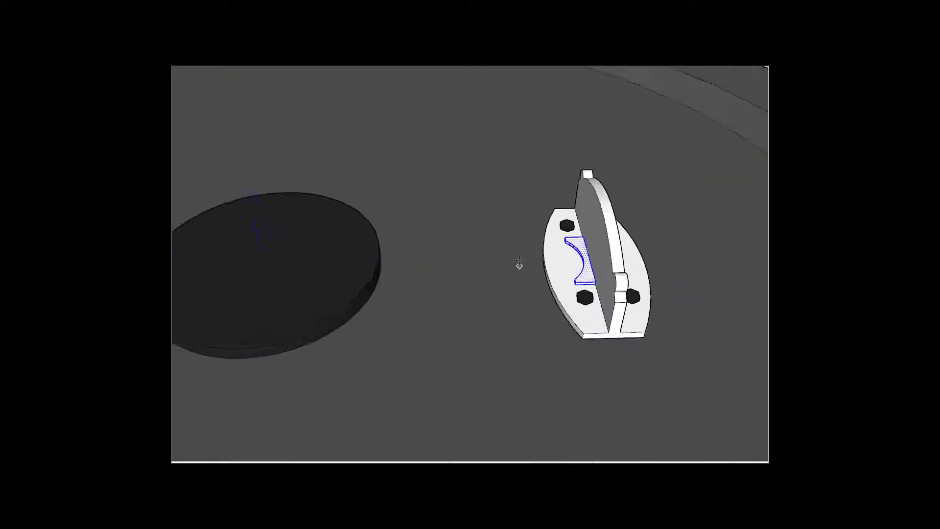
{"action": "scroll", "coordinate": [342, 235], "scroll_direction": "down", "scroll_amount": 3}
{"action": "scroll", "coordinate": [323, 225], "scroll_direction": "up", "scroll_amount": 6}
{"action": "right_click", "coordinate": [323, 226]}
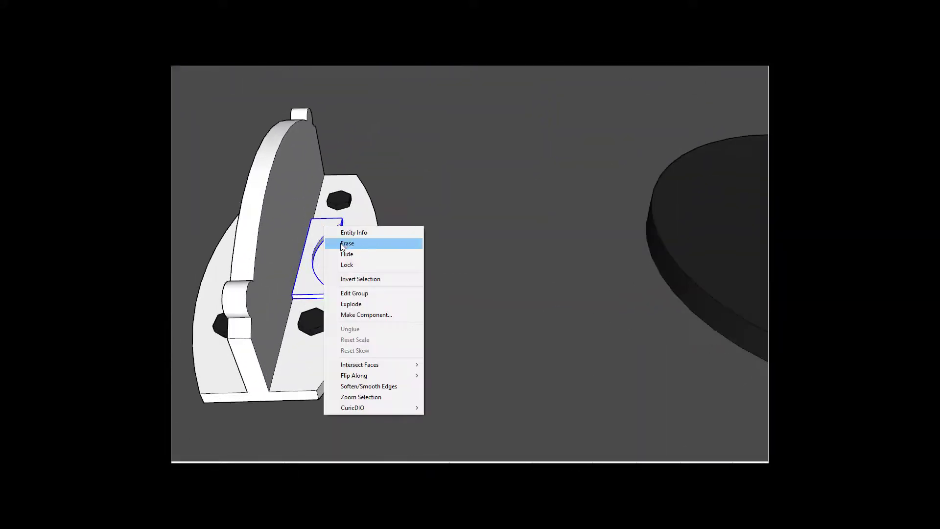
{"action": "left_click", "coordinate": [353, 305]}
{"action": "key", "text": "p"}
{"action": "middle_click_drag", "start_coordinate": [354, 233], "coordinate": [202, 173]}
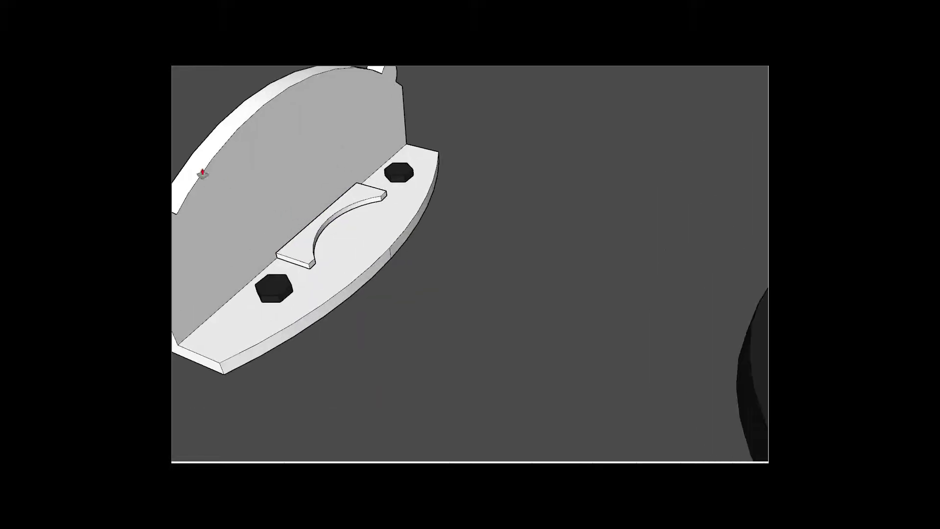
{"action": "left_click_drag", "start_coordinate": [321, 207], "coordinate": [309, 120]}
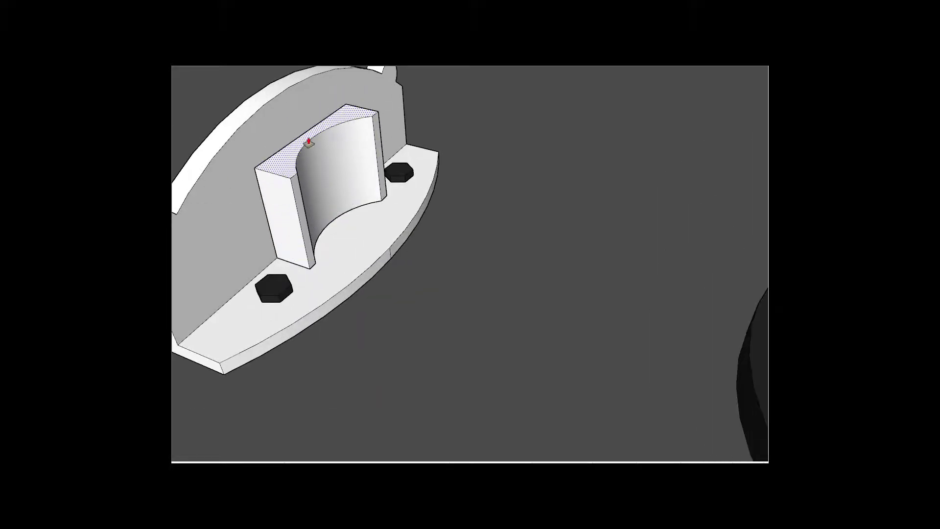
Step: Orbit toward the left bracket to check the raised block
{"action": "scroll", "coordinate": [426, 206], "scroll_direction": "down", "scroll_amount": 3}
{"action": "scroll", "coordinate": [639, 213], "scroll_direction": "down", "scroll_amount": 3}
{"action": "mouse_move", "coordinate": [307, 221]}
{"action": "middle_mouse_down"}
{"action": "mouse_move", "coordinate": [294, 230]}
{"action": "mouse_move", "coordinate": [392, 230]}
{"action": "mouse_move", "coordinate": [293, 226]}
{"action": "middle_mouse_up"}
{"action": "scroll", "coordinate": [275, 274], "scroll_direction": "up", "scroll_amount": 5}
{"action": "scroll", "coordinate": [276, 220], "scroll_direction": "down", "scroll_amount": 5}
{"action": "scroll", "coordinate": [470, 255], "scroll_direction": "up", "scroll_amount": 4}
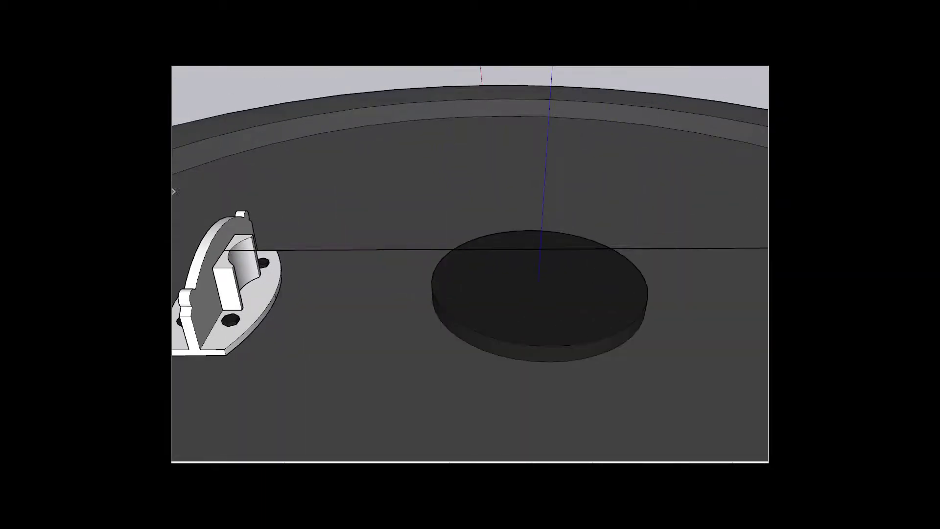
Step: Finish the arc spanning both brackets and erase the semicircle face, keeping only the arc
{"action": "scroll", "coordinate": [223, 250], "scroll_direction": "down", "scroll_amount": 5}
{"action": "scroll", "coordinate": [499, 227], "scroll_direction": "up", "scroll_amount": 5}
{"action": "mouse_move", "coordinate": [224, 250]}
{"action": "middle_mouse_down"}
{"action": "mouse_move", "coordinate": [499, 227]}
{"action": "mouse_move", "coordinate": [478, 153]}
{"action": "mouse_move", "coordinate": [573, 238]}
{"action": "middle_mouse_up"}
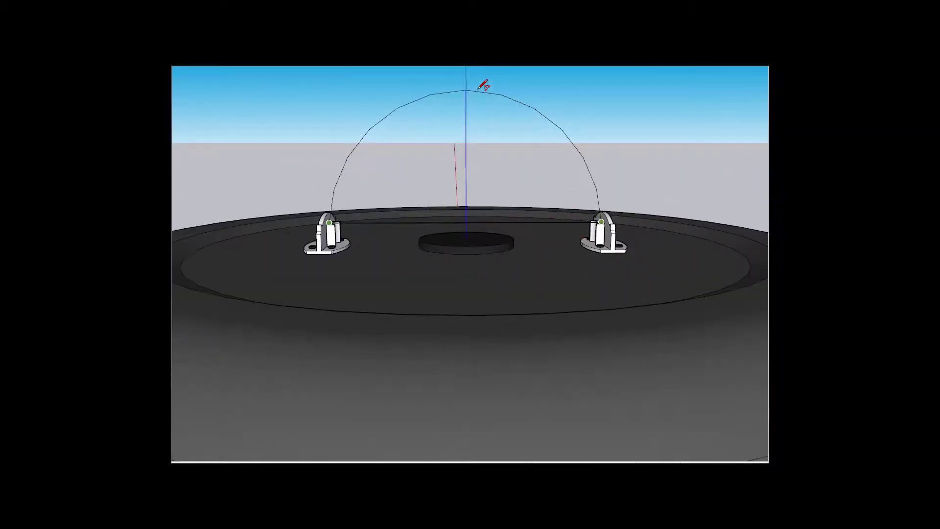
{"action": "left_click", "coordinate": [483, 86]}
{"action": "scroll", "coordinate": [633, 204], "scroll_direction": "down", "scroll_amount": 5}
{"action": "middle_click_drag", "start_coordinate": [429, 189], "coordinate": [342, 237]}
{"action": "scroll", "coordinate": [332, 187], "scroll_direction": "up", "scroll_amount": 5}
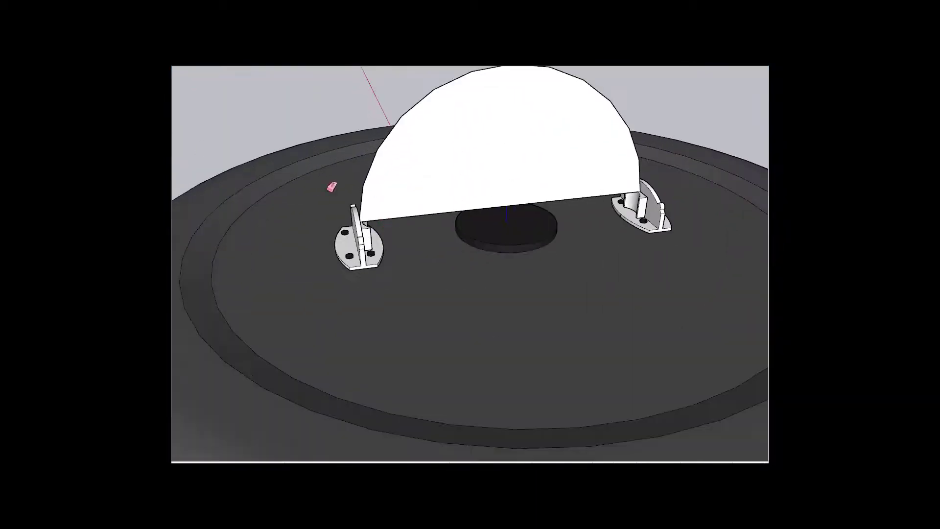
{"action": "left_click", "coordinate": [387, 218]}
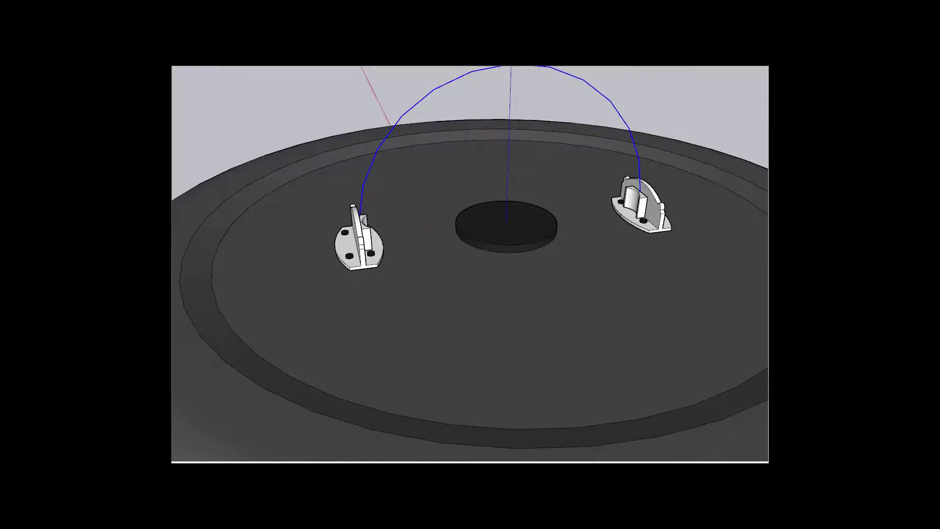
Step: Zoom in on a handle bracket and erase its stray edge
{"action": "middle_click_drag", "start_coordinate": [709, 184], "coordinate": [636, 206]}
{"action": "scroll", "coordinate": [637, 205], "scroll_direction": "up", "scroll_amount": 5}
{"action": "scroll", "coordinate": [372, 240], "scroll_direction": "up", "scroll_amount": 5}
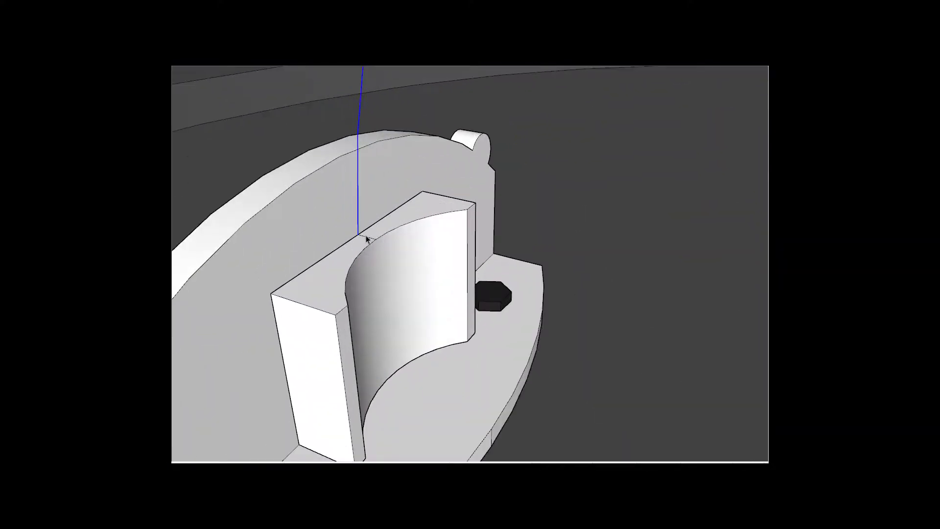
{"action": "right_click", "coordinate": [366, 236]}
{"action": "left_click", "coordinate": [381, 253]}
Step: Orbit out to a front view showing the whole arched handle
{"action": "middle_click_drag", "start_coordinate": [381, 253], "coordinate": [178, 185]}
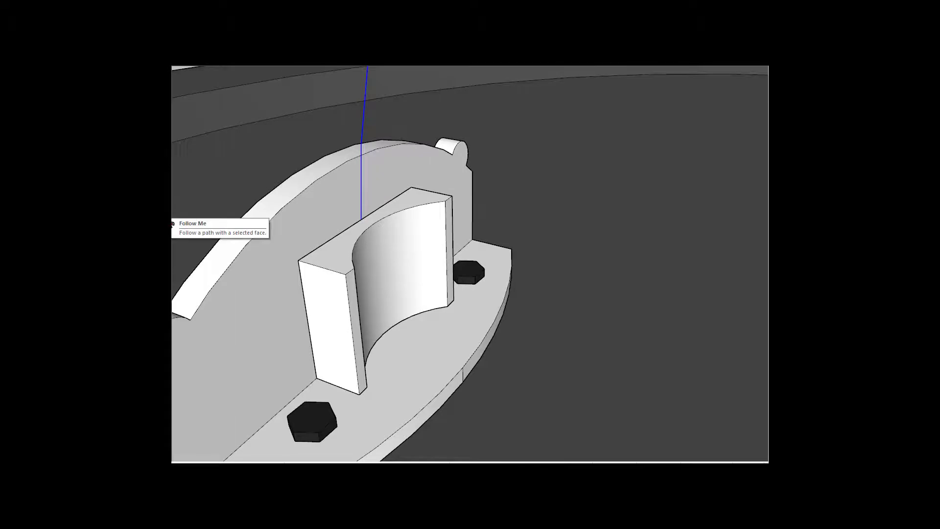
{"action": "scroll", "coordinate": [323, 246], "scroll_direction": "down", "scroll_amount": 5}
{"action": "middle_click_drag", "start_coordinate": [323, 246], "coordinate": [550, 177]}
{"action": "scroll", "coordinate": [507, 221], "scroll_direction": "down", "scroll_amount": 2}
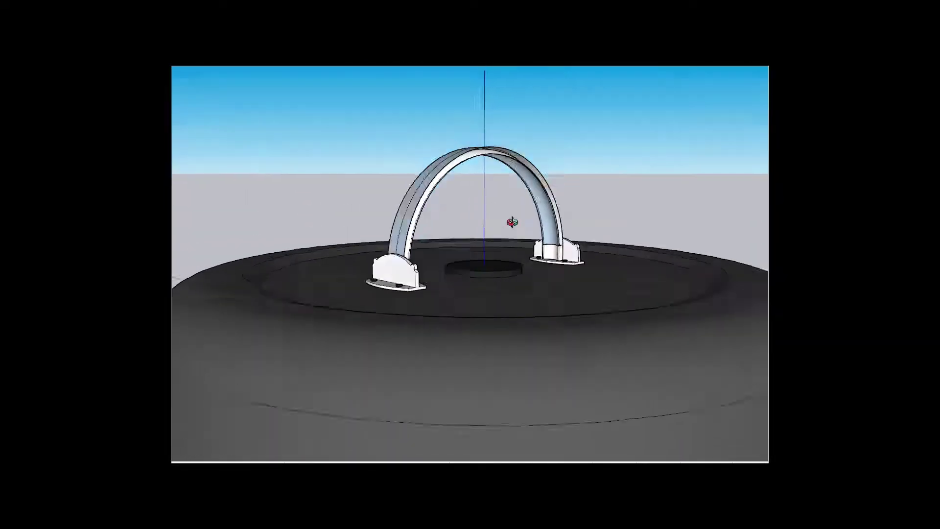
{"action": "scroll", "coordinate": [437, 173], "scroll_direction": "up", "scroll_amount": 3}
{"action": "scroll", "coordinate": [437, 173], "scroll_direction": "down", "scroll_amount": 3}
{"action": "mouse_move", "coordinate": [430, 185]}
{"action": "middle_mouse_down"}
{"action": "mouse_move", "coordinate": [414, 346]}
{"action": "mouse_move", "coordinate": [682, 214]}
{"action": "mouse_move", "coordinate": [544, 184]}
{"action": "mouse_move", "coordinate": [507, 278]}
{"action": "mouse_move", "coordinate": [441, 205]}
{"action": "mouse_move", "coordinate": [420, 165]}
{"action": "mouse_move", "coordinate": [281, 139]}
{"action": "mouse_move", "coordinate": [447, 95]}
{"action": "mouse_move", "coordinate": [447, 78]}
{"action": "mouse_move", "coordinate": [506, 248]}
{"action": "mouse_move", "coordinate": [663, 227]}
{"action": "mouse_move", "coordinate": [498, 137]}
{"action": "mouse_move", "coordinate": [675, 182]}
{"action": "middle_mouse_up"}
{"action": "scroll", "coordinate": [507, 278], "scroll_direction": "down", "scroll_amount": 4}
{"action": "scroll", "coordinate": [507, 277], "scroll_direction": "up", "scroll_amount": 2}
{"action": "scroll", "coordinate": [441, 206], "scroll_direction": "down", "scroll_amount": 3}
{"action": "scroll", "coordinate": [420, 165], "scroll_direction": "up", "scroll_amount": 5}
{"action": "scroll", "coordinate": [506, 248], "scroll_direction": "down", "scroll_amount": 3}
{"action": "scroll", "coordinate": [498, 137], "scroll_direction": "up", "scroll_amount": 1}
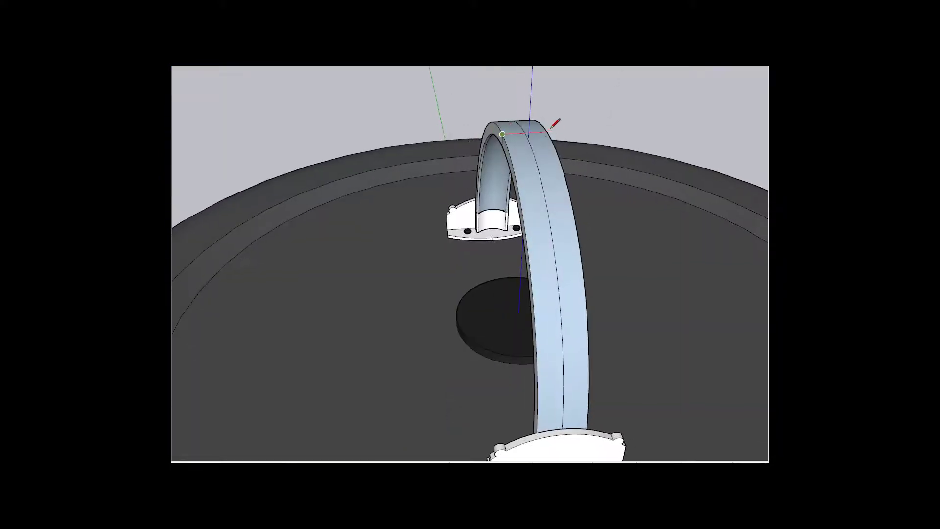
{"action": "mouse_move", "coordinate": [552, 128]}
{"action": "middle_mouse_down"}
{"action": "mouse_move", "coordinate": [539, 272]}
{"action": "mouse_move", "coordinate": [472, 185]}
{"action": "mouse_move", "coordinate": [436, 200]}
{"action": "middle_mouse_up"}
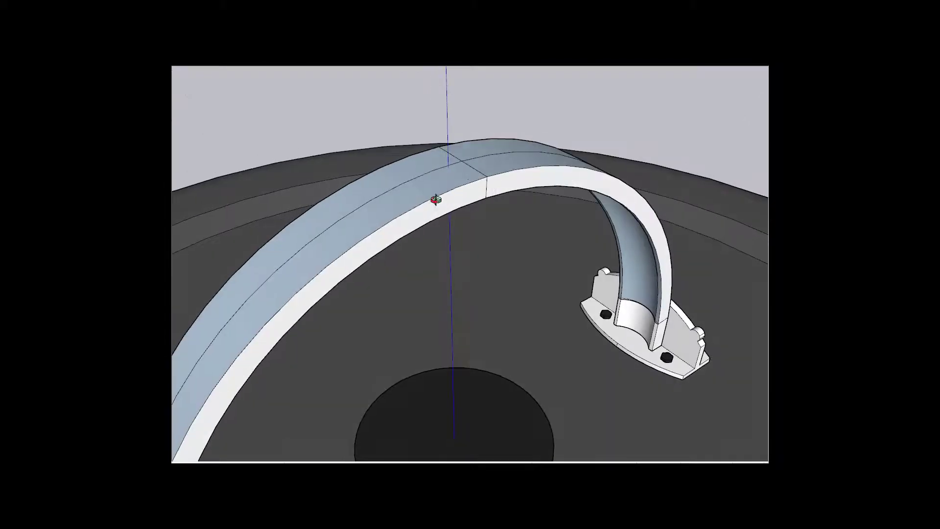
{"action": "mouse_move", "coordinate": [467, 148]}
{"action": "middle_mouse_down"}
{"action": "mouse_move", "coordinate": [710, 178]}
{"action": "mouse_move", "coordinate": [530, 153]}
{"action": "mouse_move", "coordinate": [586, 174]}
{"action": "mouse_move", "coordinate": [560, 214]}
{"action": "mouse_move", "coordinate": [510, 241]}
{"action": "middle_mouse_up"}
{"action": "scroll", "coordinate": [560, 214], "scroll_direction": "down", "scroll_amount": 3}
{"action": "scroll", "coordinate": [560, 214], "scroll_direction": "up", "scroll_amount": 3}
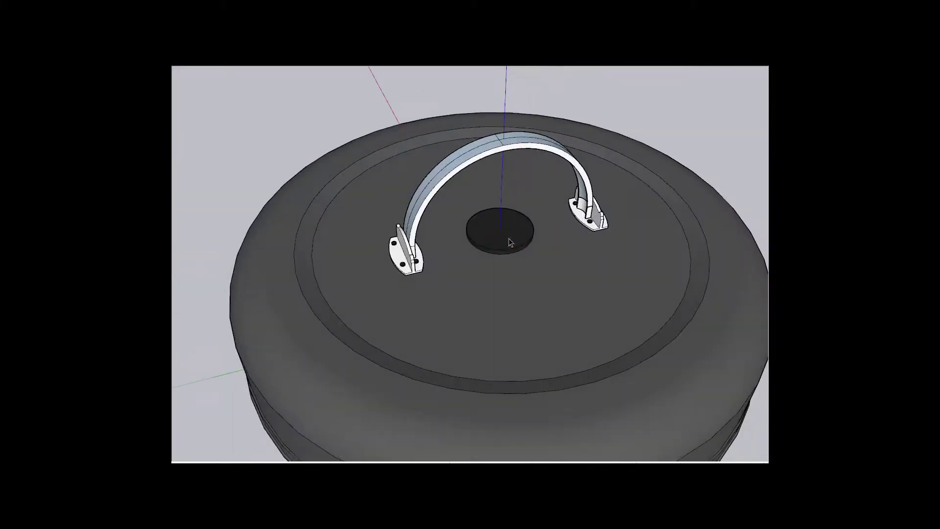
{"action": "scroll", "coordinate": [441, 196], "scroll_direction": "up", "scroll_amount": 2}
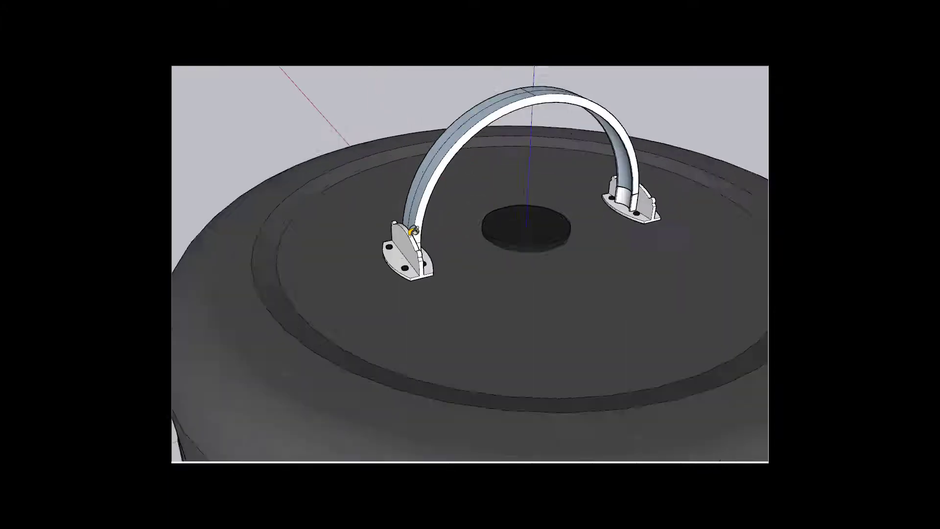
{"action": "scroll", "coordinate": [431, 171], "scroll_direction": "up", "scroll_amount": 2}
{"action": "scroll", "coordinate": [498, 208], "scroll_direction": "down", "scroll_amount": 3}
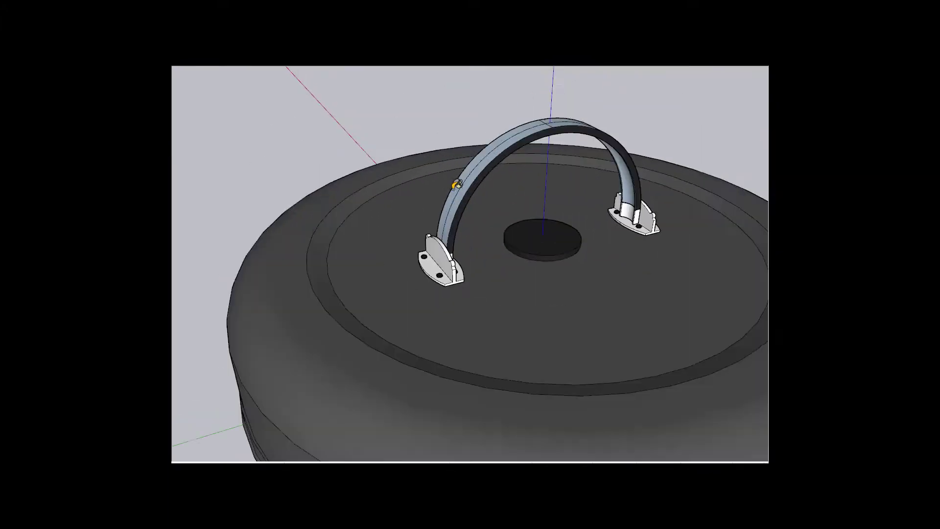
{"action": "mouse_move", "coordinate": [454, 193]}
{"action": "middle_mouse_down"}
{"action": "mouse_move", "coordinate": [526, 166]}
{"action": "mouse_move", "coordinate": [352, 157]}
{"action": "middle_mouse_up"}
{"action": "scroll", "coordinate": [440, 218], "scroll_direction": "up", "scroll_amount": 3}
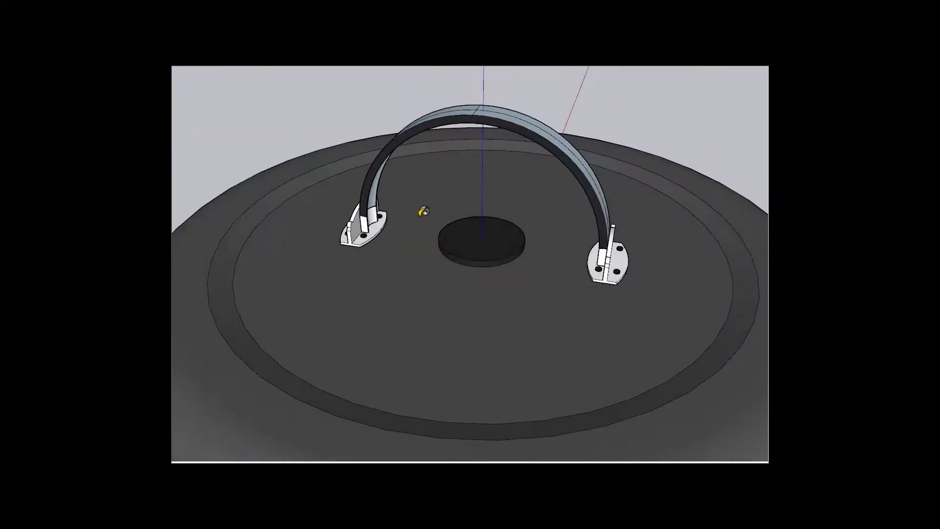
{"action": "scroll", "coordinate": [347, 225], "scroll_direction": "up", "scroll_amount": 2}
{"action": "scroll", "coordinate": [361, 198], "scroll_direction": "down", "scroll_amount": 2}
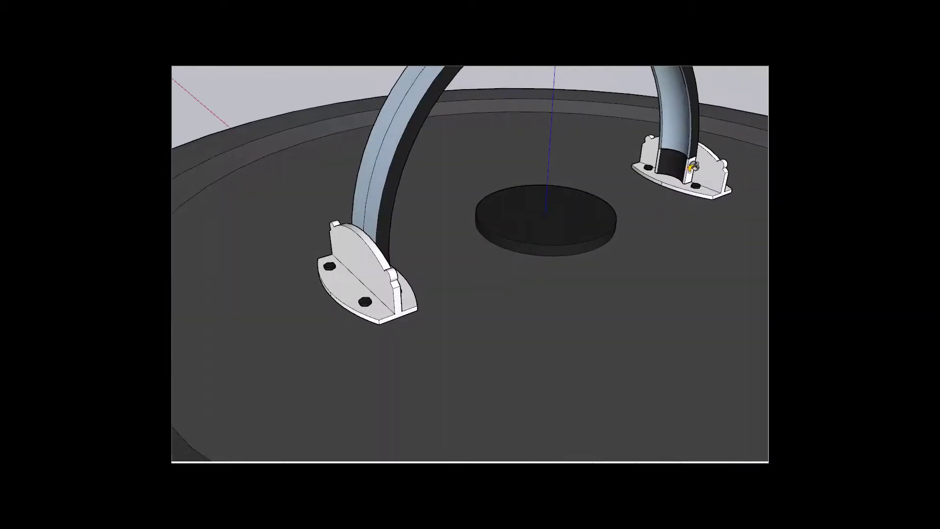
{"action": "middle_click_drag", "start_coordinate": [362, 196], "coordinate": [352, 112]}
{"action": "scroll", "coordinate": [353, 107], "scroll_direction": "up", "scroll_amount": 3}
{"action": "scroll", "coordinate": [420, 80], "scroll_direction": "down", "scroll_amount": 4}
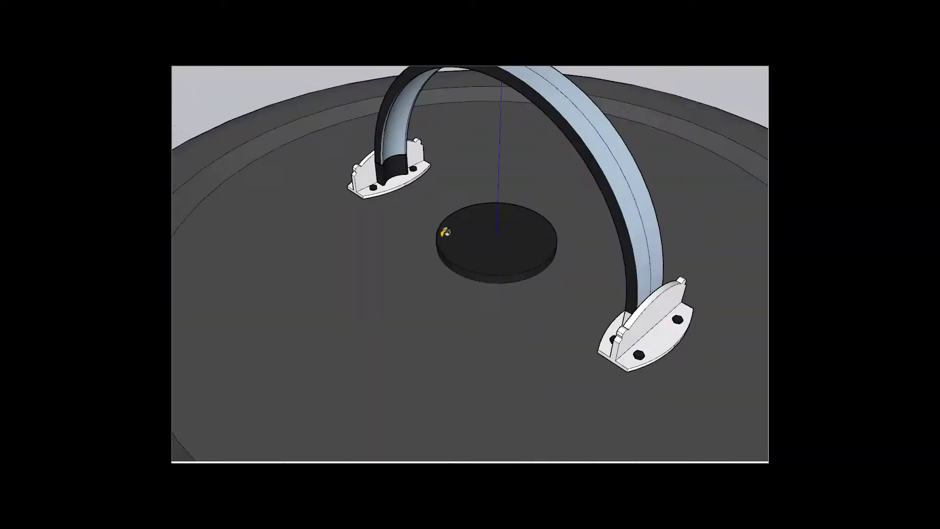
{"action": "middle_click_drag", "start_coordinate": [420, 79], "coordinate": [441, 147]}
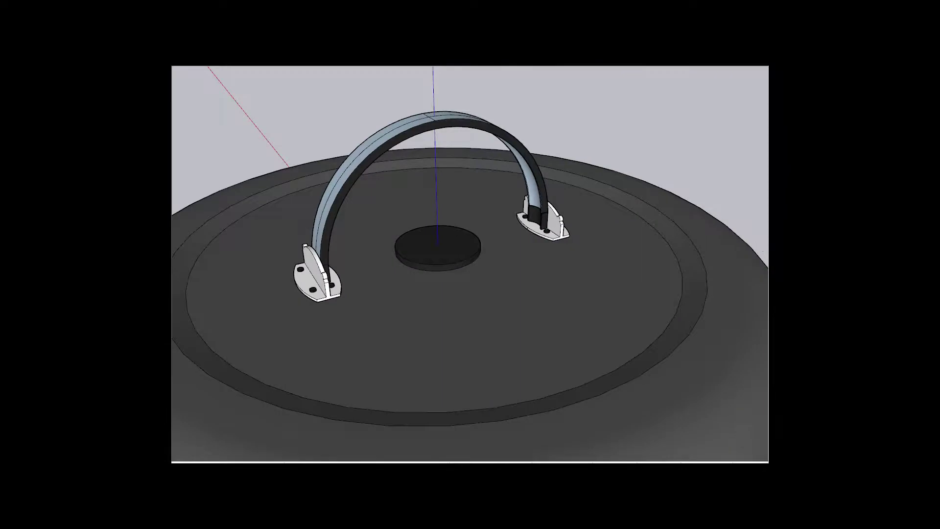
Step: Paint all the handle faces with a brown wood texture
{"action": "scroll", "coordinate": [470, 265], "scroll_direction": "down", "scroll_amount": 3}
{"action": "scroll", "coordinate": [416, 138], "scroll_direction": "up", "scroll_amount": 3}
{"action": "left_click", "coordinate": [415, 139]}
{"action": "left_click", "coordinate": [489, 120]}
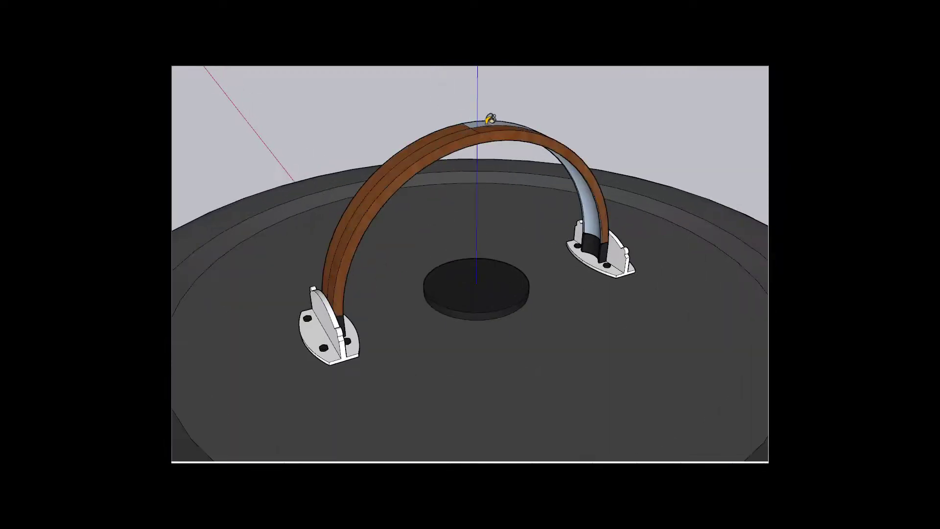
{"action": "scroll", "coordinate": [502, 135], "scroll_direction": "up", "scroll_amount": 1}
{"action": "left_click", "coordinate": [502, 135]}
{"action": "scroll", "coordinate": [502, 135], "scroll_direction": "down", "scroll_amount": 3}
Step: Orbit around the textured handle and look down on the whole lid
{"action": "middle_click_drag", "start_coordinate": [502, 134], "coordinate": [487, 184]}
{"action": "scroll", "coordinate": [521, 330], "scroll_direction": "up", "scroll_amount": 3}
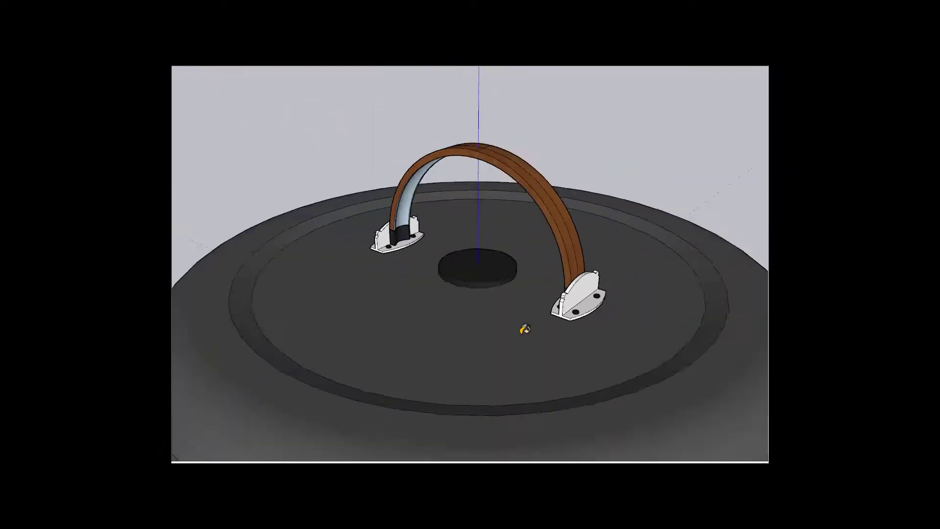
{"action": "middle_click_drag", "start_coordinate": [521, 330], "coordinate": [247, 357]}
{"action": "scroll", "coordinate": [247, 357], "scroll_direction": "up", "scroll_amount": 3}
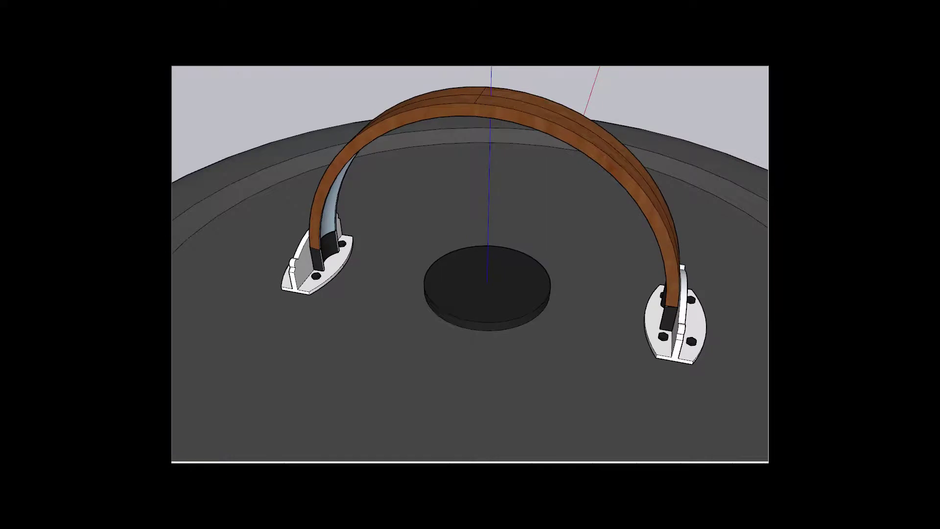
{"action": "scroll", "coordinate": [316, 313], "scroll_direction": "down", "scroll_amount": 3}
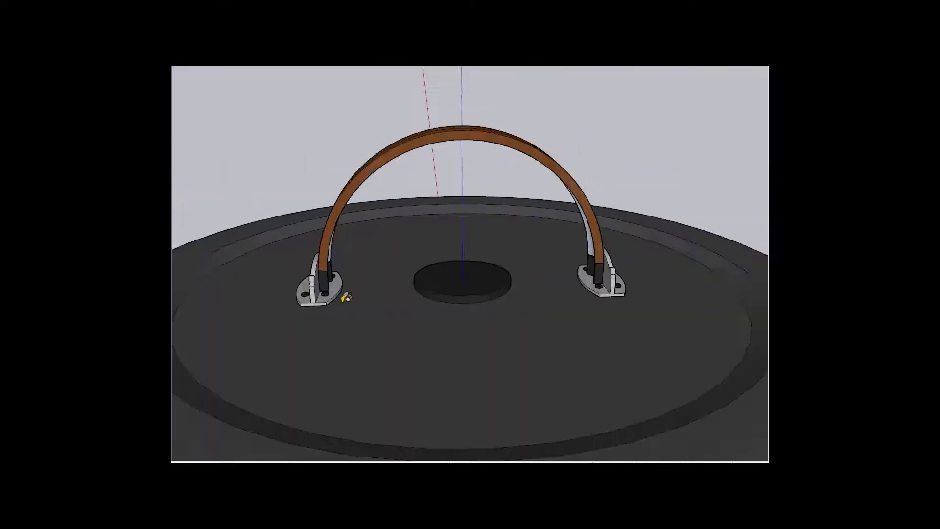
{"action": "middle_click_drag", "start_coordinate": [342, 298], "coordinate": [353, 274]}
{"action": "scroll", "coordinate": [352, 274], "scroll_direction": "up", "scroll_amount": 3}
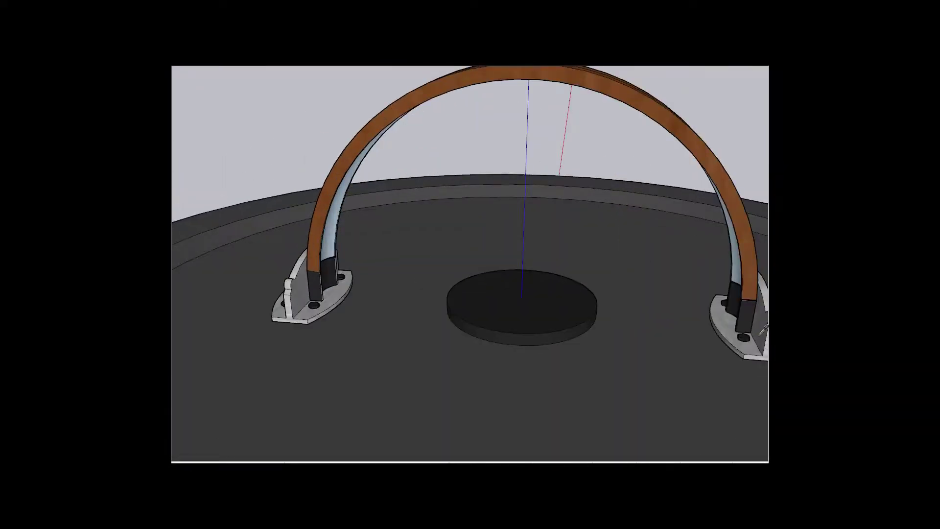
{"action": "middle_click_drag", "start_coordinate": [742, 250], "coordinate": [562, 209]}
{"action": "scroll", "coordinate": [562, 209], "scroll_direction": "down", "scroll_amount": 3}
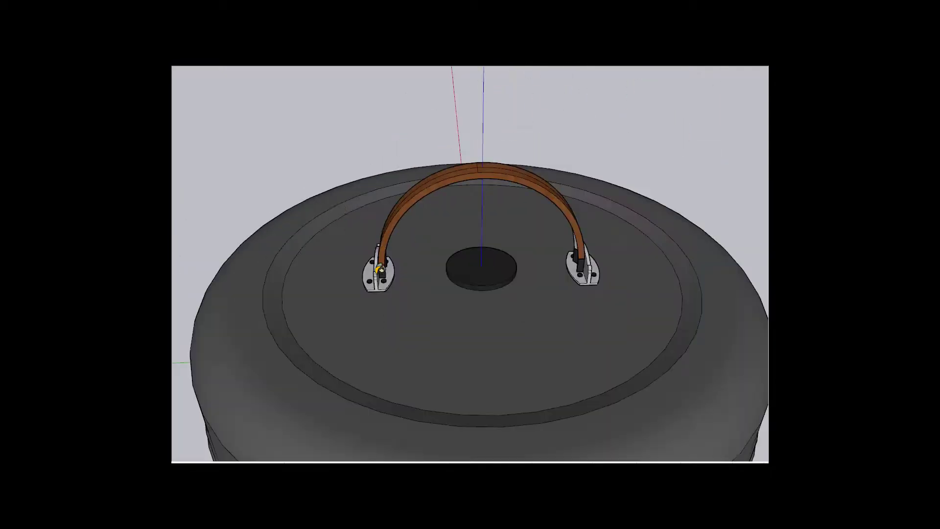
{"action": "scroll", "coordinate": [562, 209], "scroll_direction": "up", "scroll_amount": 2}
Step: Select the entire handle and apply Soften/Smooth Edges to its curve
{"action": "triple_click", "coordinate": [435, 165]}
{"action": "right_click", "coordinate": [434, 165]}
{"action": "left_click", "coordinate": [489, 332]}
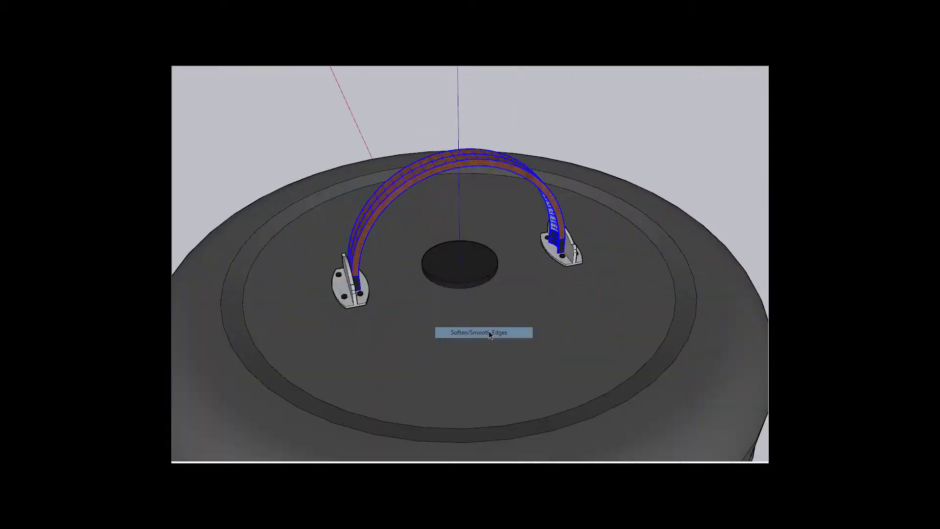
{"action": "right_click", "coordinate": [554, 211]}
{"action": "left_click", "coordinate": [619, 381]}
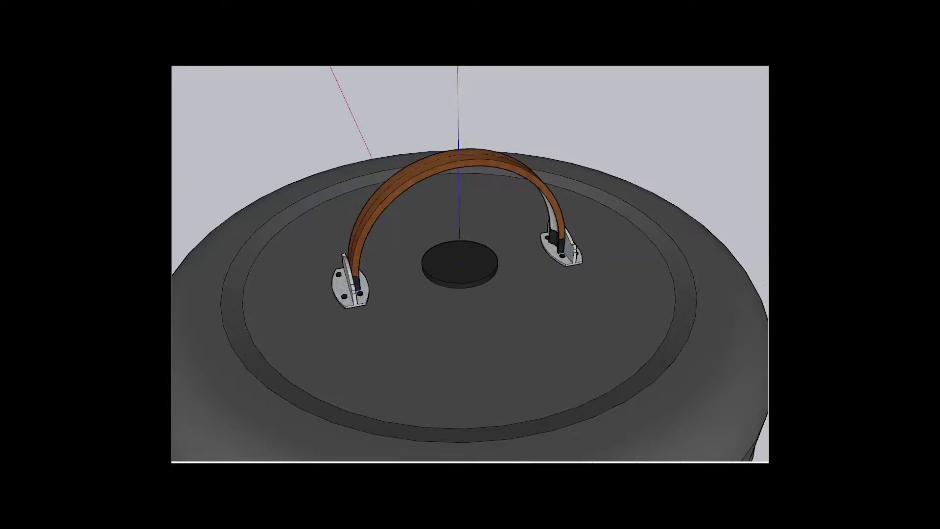
Step: Group the wooden handle together with both white bracket blocks
{"action": "scroll", "coordinate": [578, 140], "scroll_direction": "down", "scroll_amount": 3}
{"action": "middle_click_drag", "start_coordinate": [578, 140], "coordinate": [377, 228]}
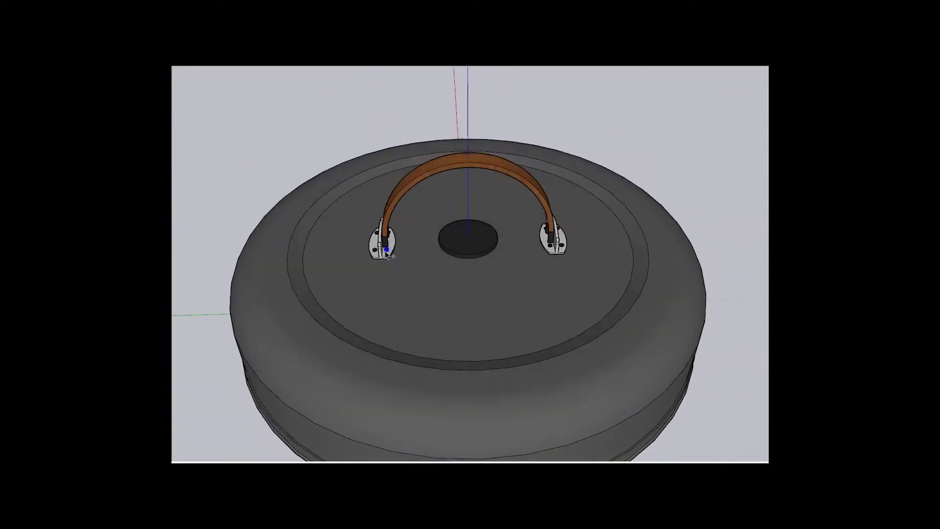
{"action": "scroll", "coordinate": [377, 227], "scroll_direction": "up", "scroll_amount": 3}
{"action": "scroll", "coordinate": [400, 219], "scroll_direction": "down", "scroll_amount": 4}
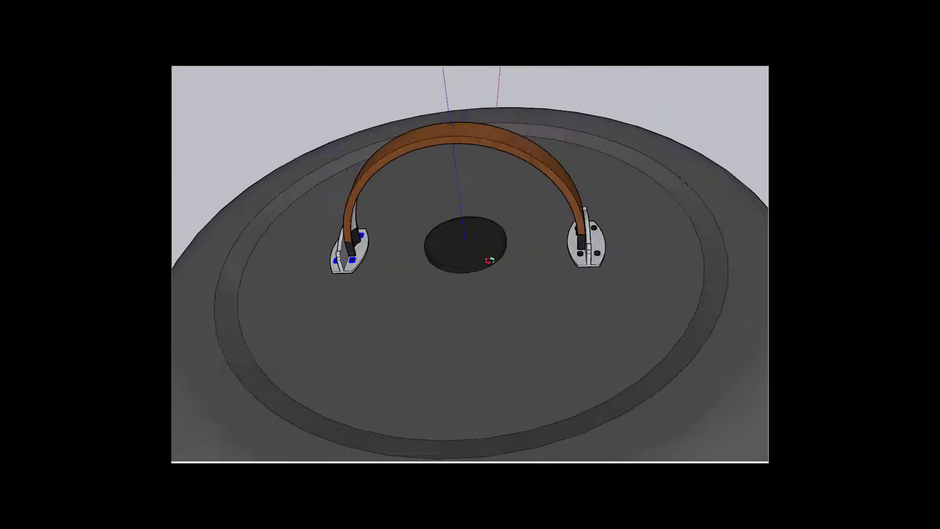
{"action": "scroll", "coordinate": [400, 219], "scroll_direction": "down", "scroll_amount": 2}
{"action": "middle_click_drag", "start_coordinate": [577, 294], "coordinate": [603, 290]}
{"action": "scroll", "coordinate": [603, 291], "scroll_direction": "up", "scroll_amount": 3}
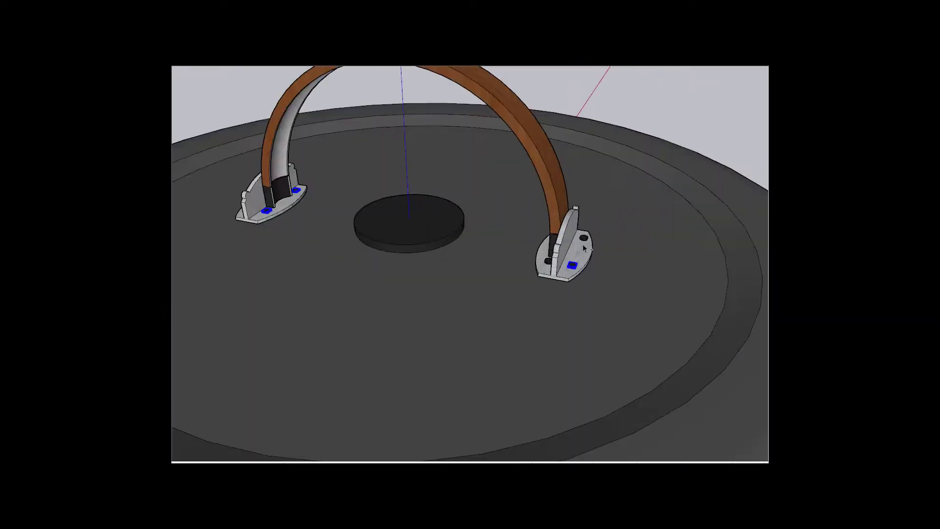
{"action": "middle_click_drag", "start_coordinate": [509, 280], "coordinate": [566, 222]}
{"action": "left_click", "coordinate": [568, 221]}
{"action": "scroll", "coordinate": [568, 221], "scroll_direction": "up", "scroll_amount": 1}
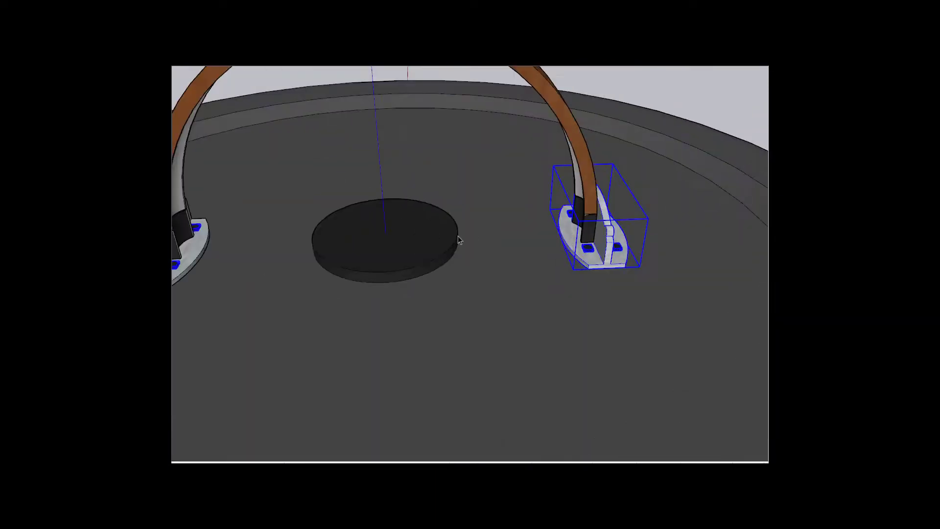
{"action": "scroll", "coordinate": [568, 221], "scroll_direction": "down", "scroll_amount": 3}
{"action": "left_click", "coordinate": [266, 247], "text": "shift"}
{"action": "left_click", "coordinate": [420, 114], "text": "shift"}
{"action": "right_click", "coordinate": [420, 117]}
{"action": "left_click", "coordinate": [468, 213]}
Step: Stretch the handle group along the green axis so it spans wider across the lid
{"action": "scroll", "coordinate": [468, 218], "scroll_direction": "down", "scroll_amount": 5}
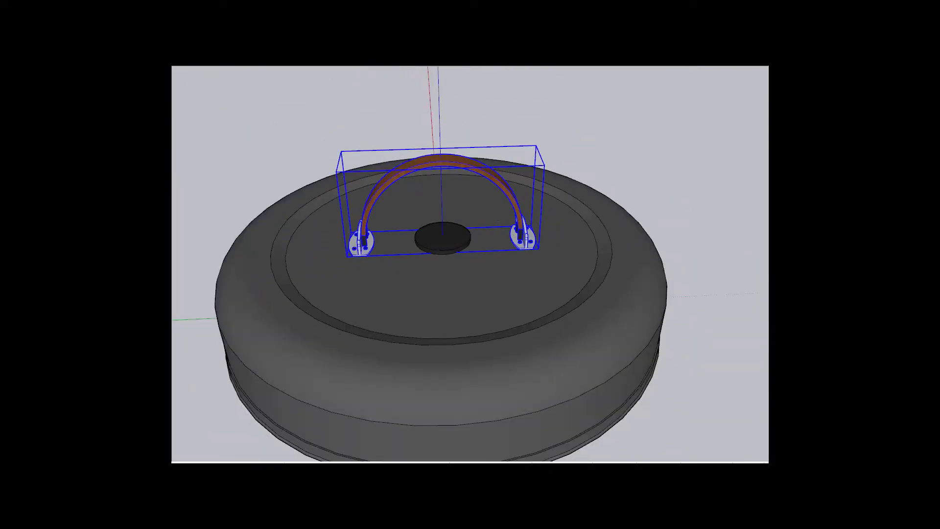
{"action": "middle_click_drag", "start_coordinate": [545, 165], "coordinate": [357, 230]}
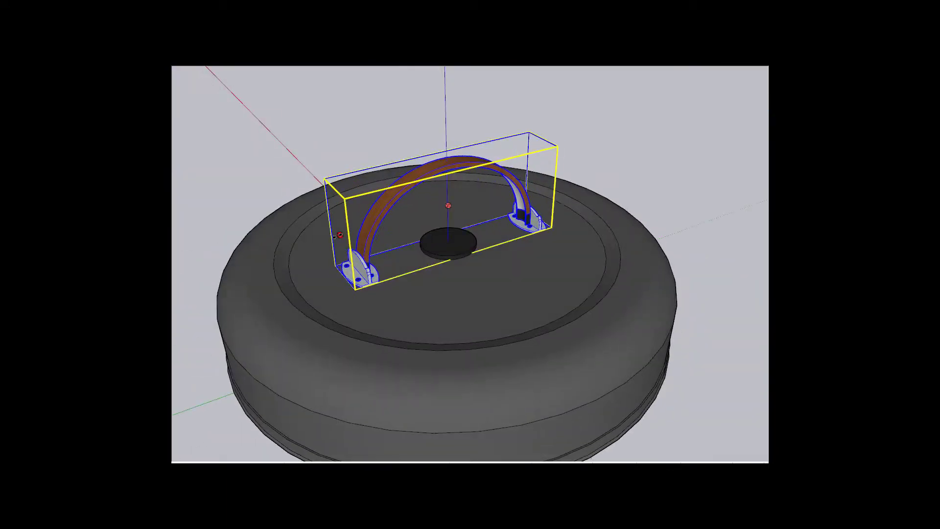
{"action": "left_click_drag", "start_coordinate": [357, 230], "coordinate": [327, 241]}
{"action": "mouse_move", "coordinate": [327, 241]}
{"action": "middle_mouse_down"}
{"action": "mouse_move", "coordinate": [623, 235]}
{"action": "mouse_move", "coordinate": [206, 177]}
{"action": "middle_mouse_up"}
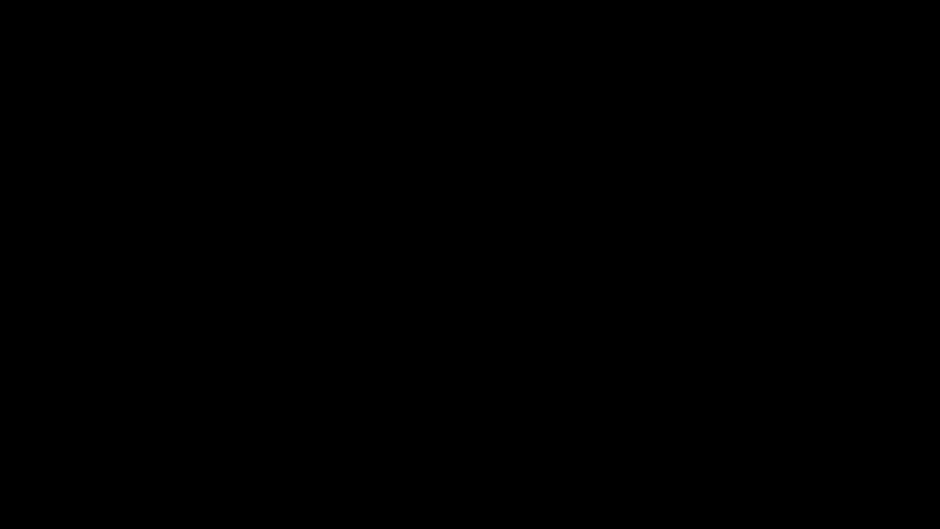